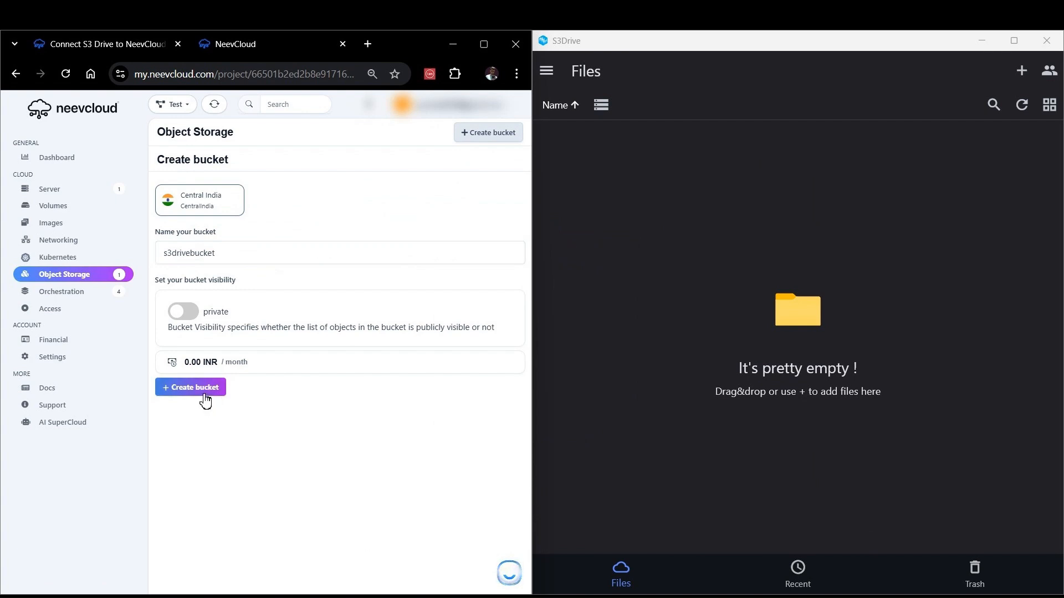
# Step: Create the private bucket s3drivebucket in Central India and open it to view its contents
pyautogui.click(203, 393)
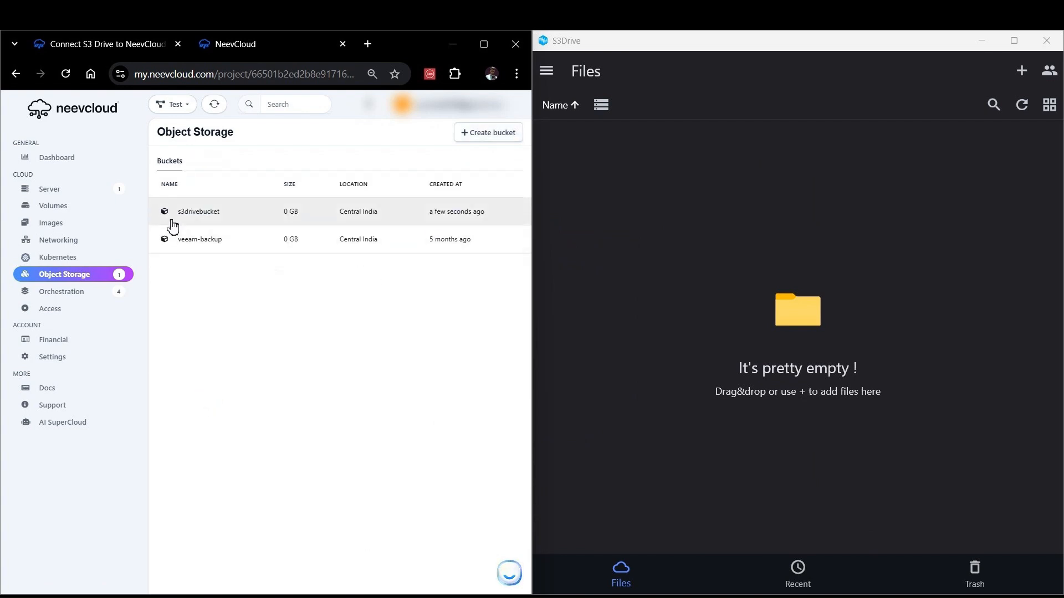
pyautogui.doubleClick(191, 212)
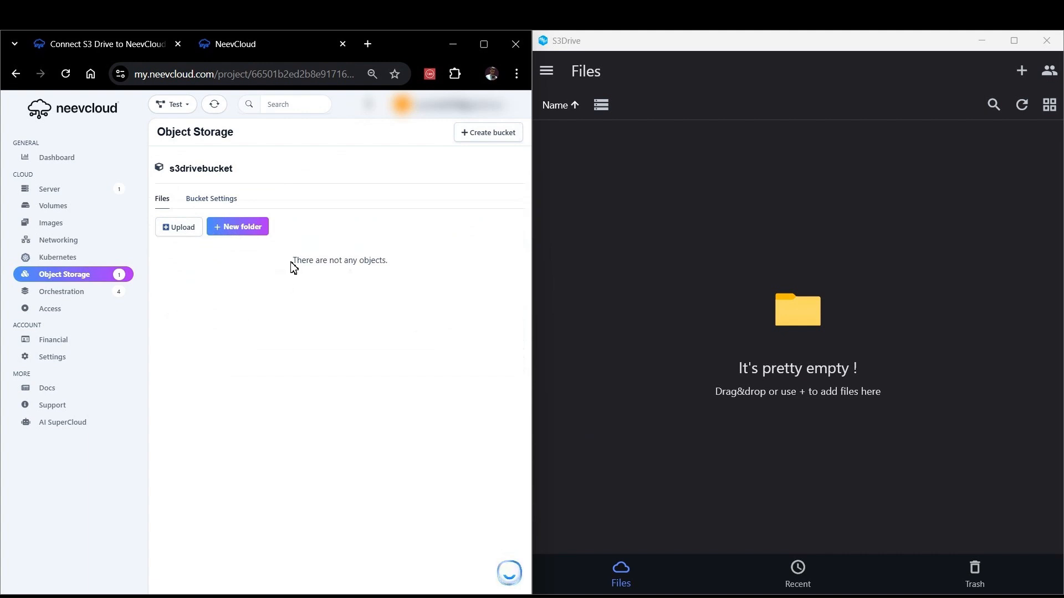
pyautogui.moveTo(293, 266); pyautogui.dragTo(397, 272)
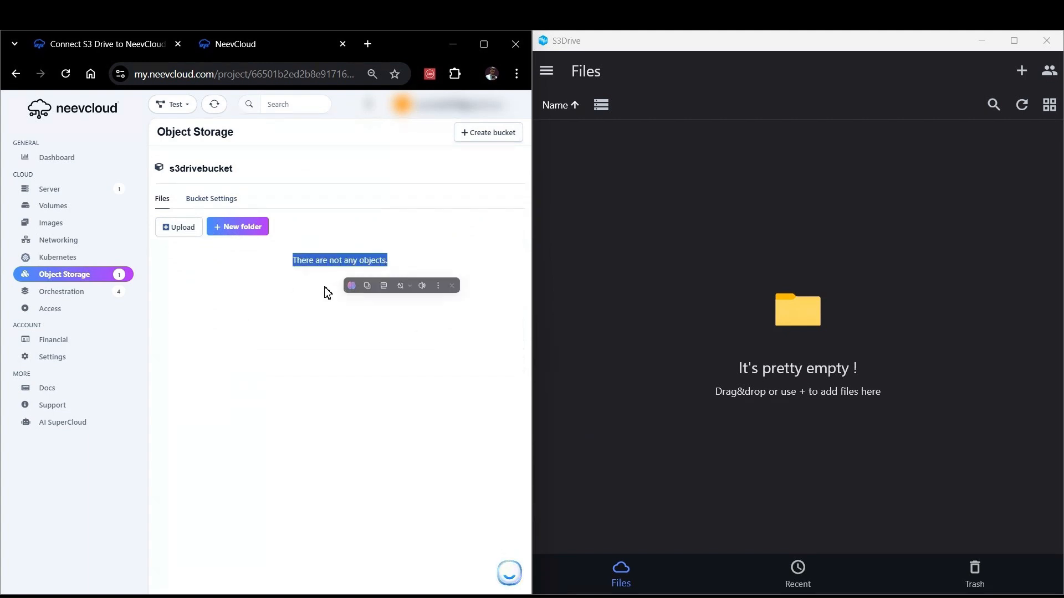
pyautogui.click(316, 302)
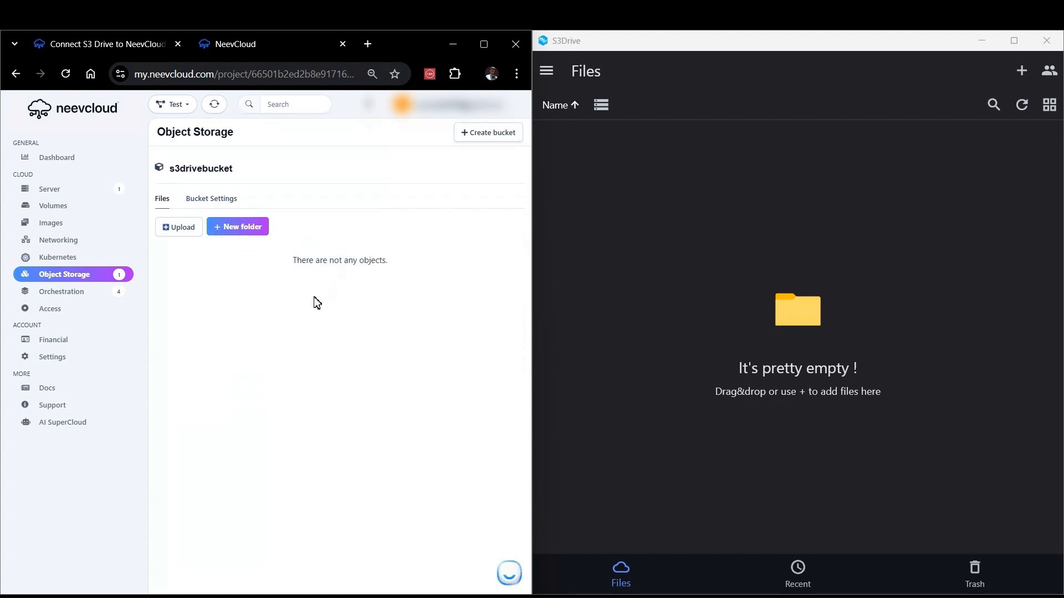
# Step: Create a new S3/EC2 credential for the Central India region under Access settings
pyautogui.click(96, 312)
pyautogui.click(326, 166)
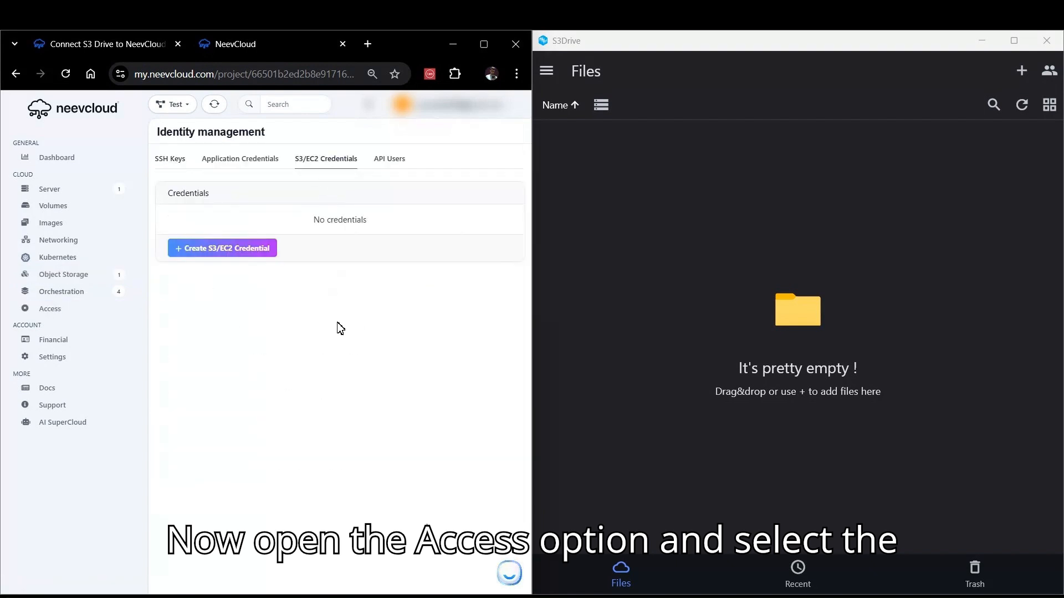
pyautogui.click(237, 255)
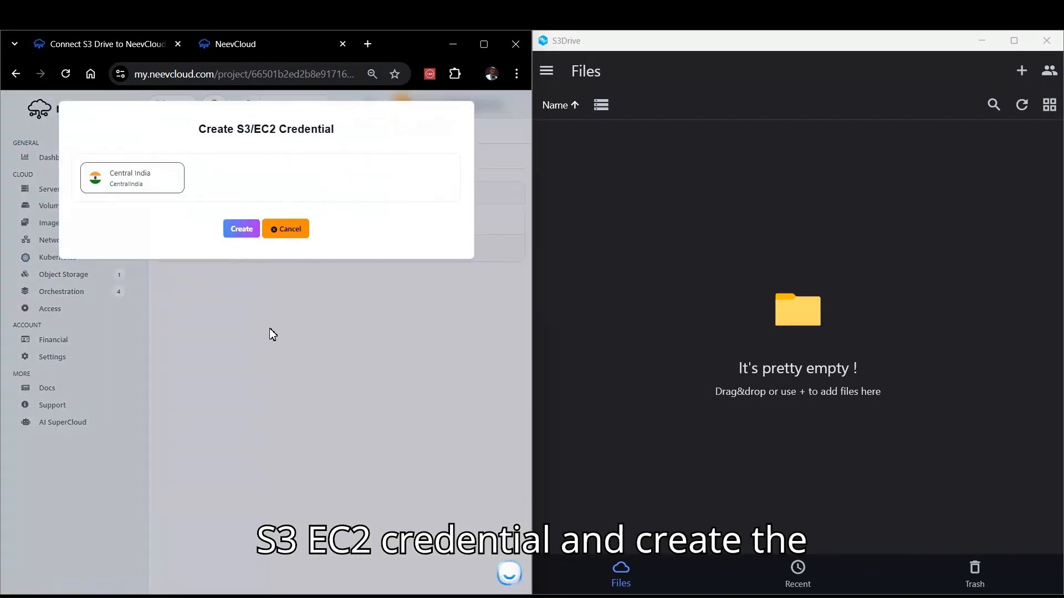
pyautogui.click(244, 230)
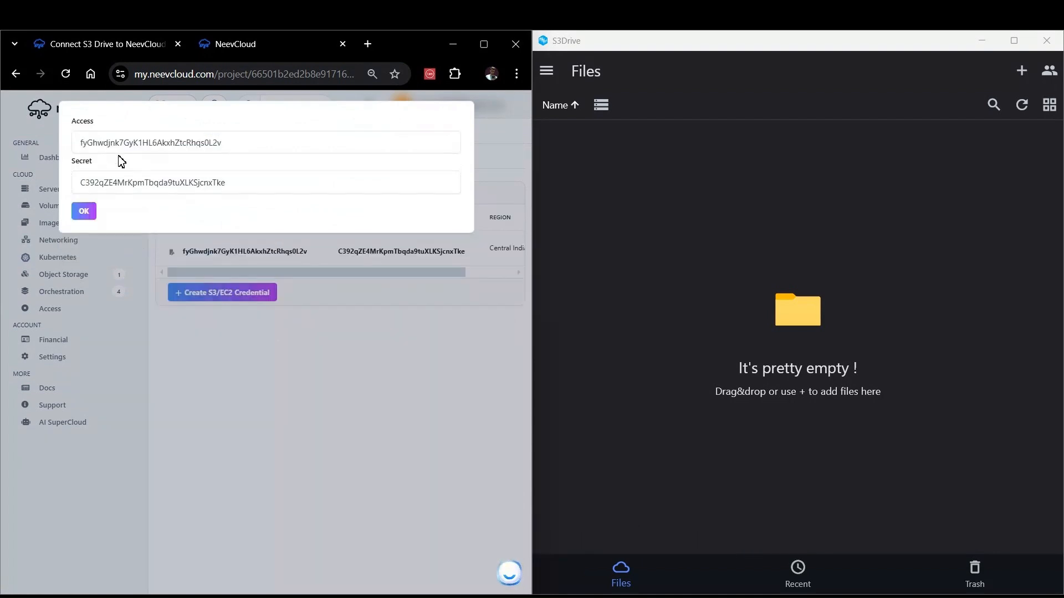
# Step: Copy the new access key and paste it over the access key in the open notepad file
pyautogui.moveTo(691, 596)
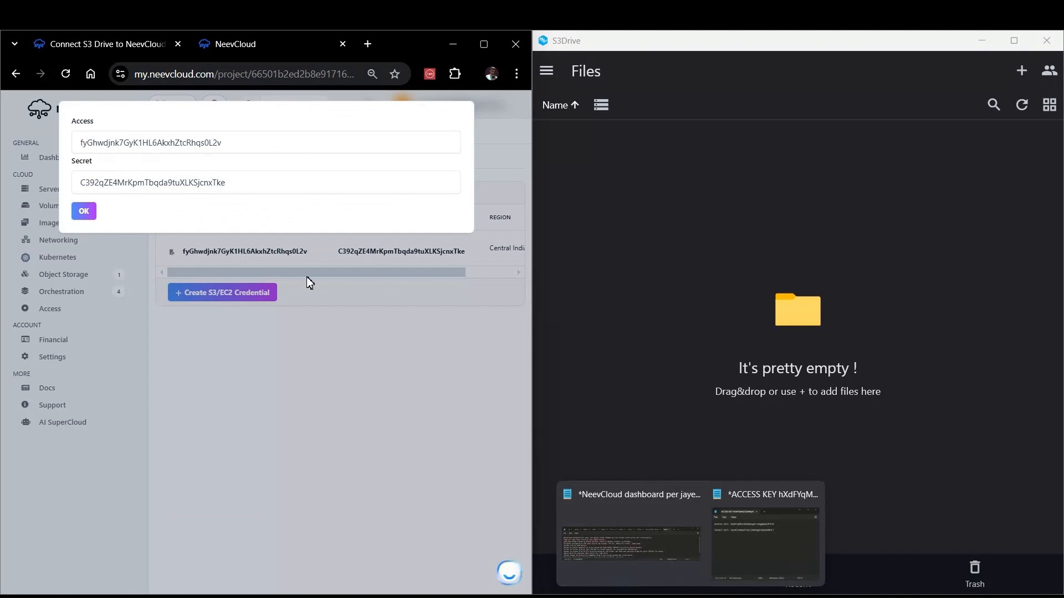
pyautogui.doubleClick(149, 143)
pyautogui.hotkey('ctrl', 'c')
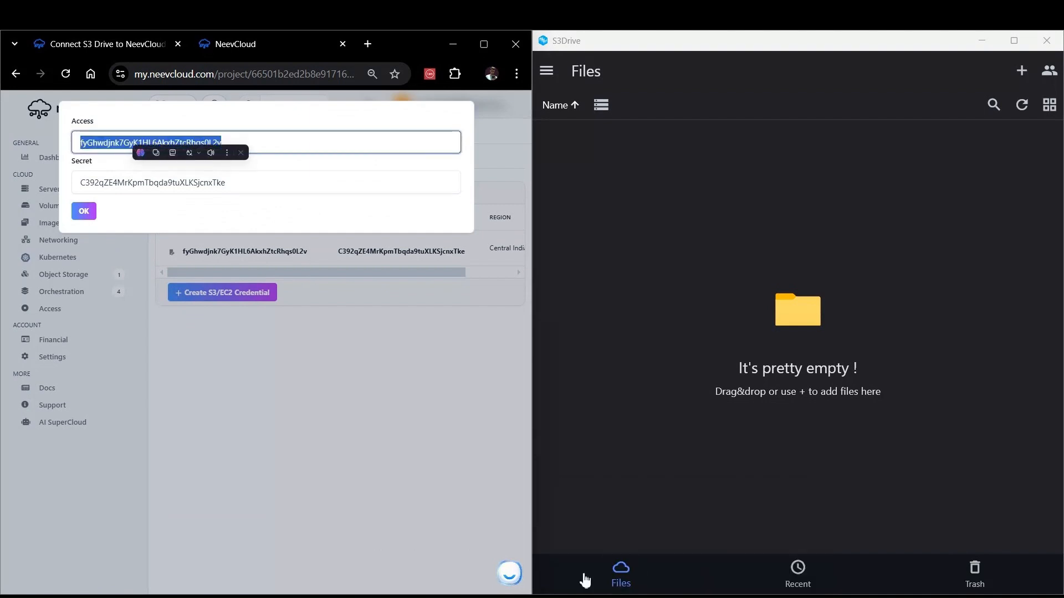
pyautogui.click(690, 596)
pyautogui.click(745, 526)
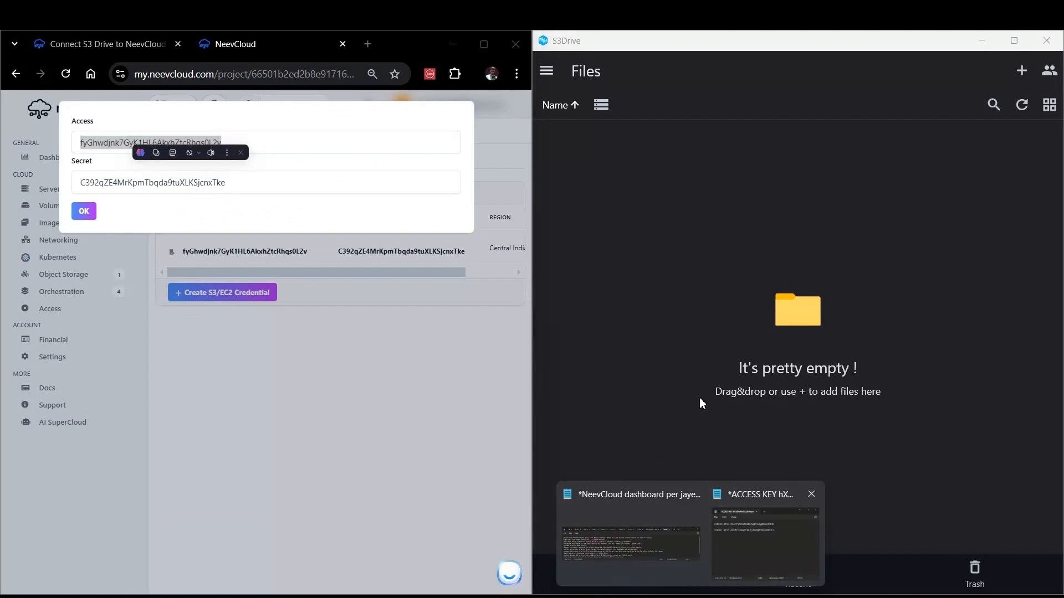
pyautogui.doubleClick(597, 157)
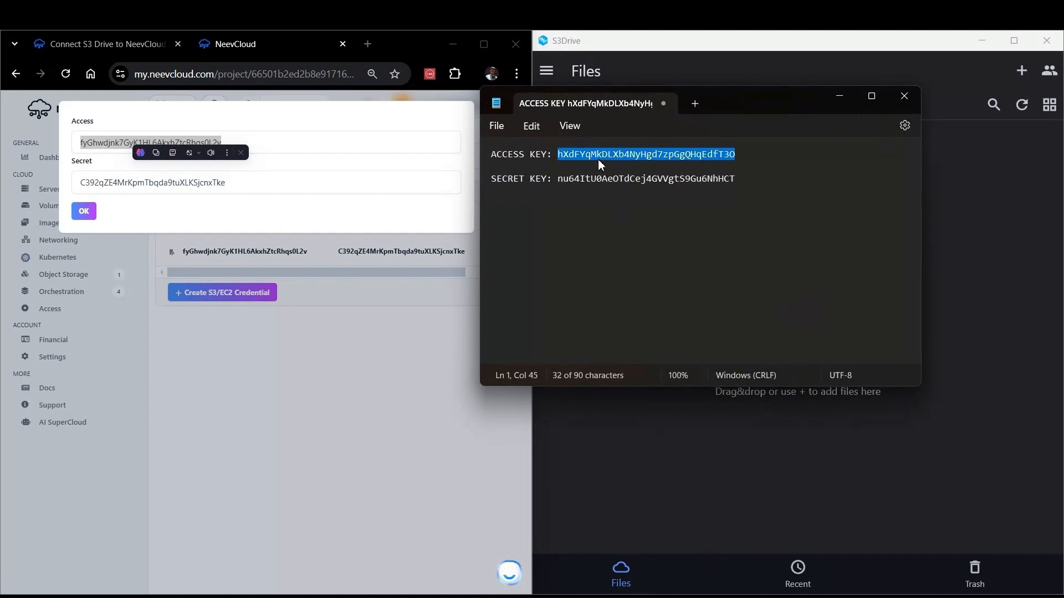
pyautogui.hotkey('ctrl', 'v')
# Step: Copy the new secret key into the notepad file, then minimize the notepad and close the credential dialog
pyautogui.click(194, 166)
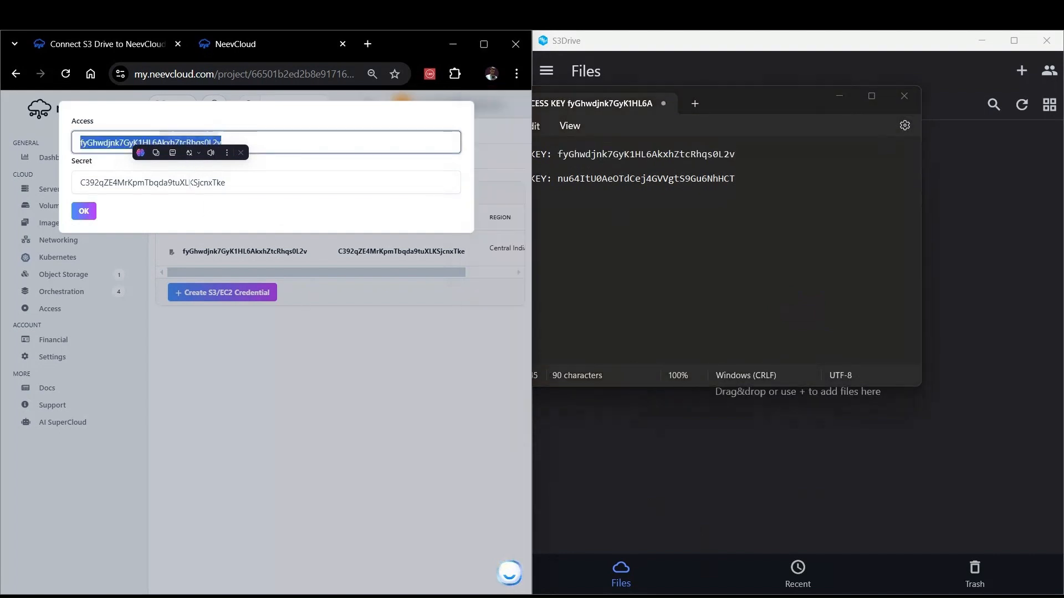
pyautogui.doubleClick(190, 183)
pyautogui.hotkey('ctrl', 'c')
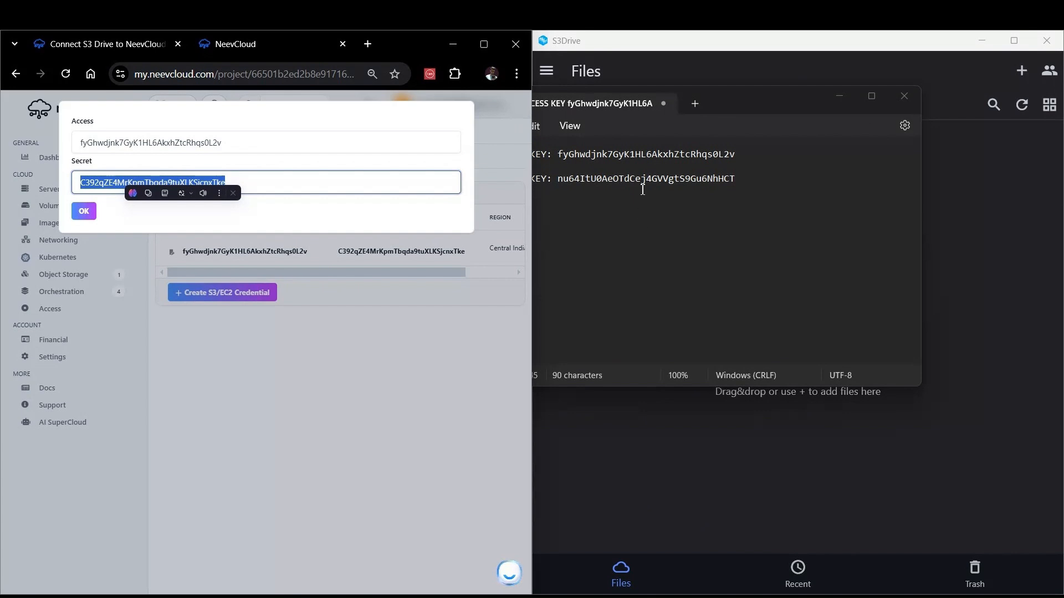
pyautogui.doubleClick(636, 181)
pyautogui.hotkey('ctrl', 'v')
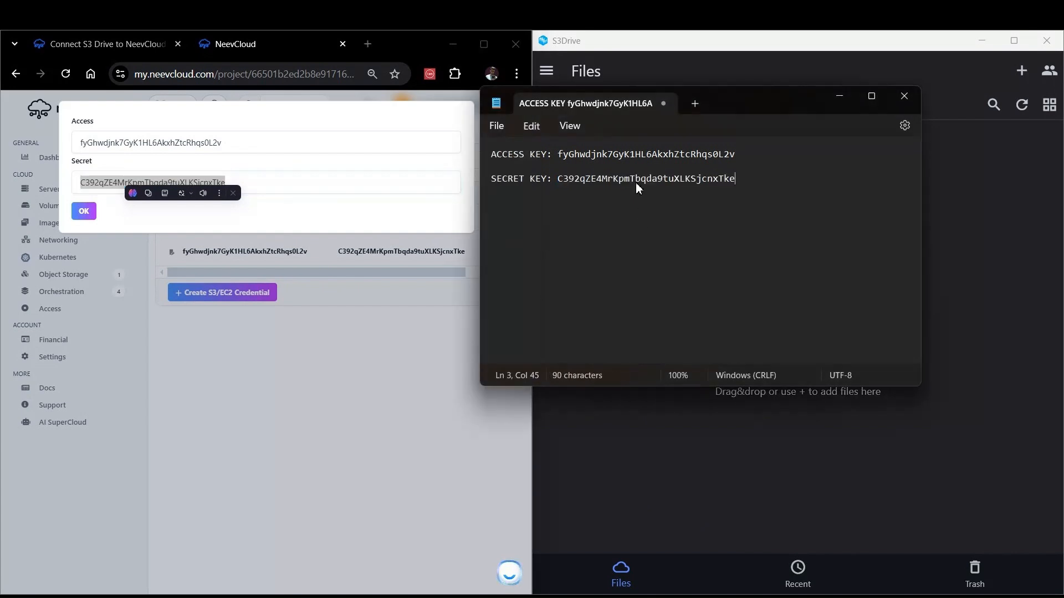
pyautogui.click(841, 102)
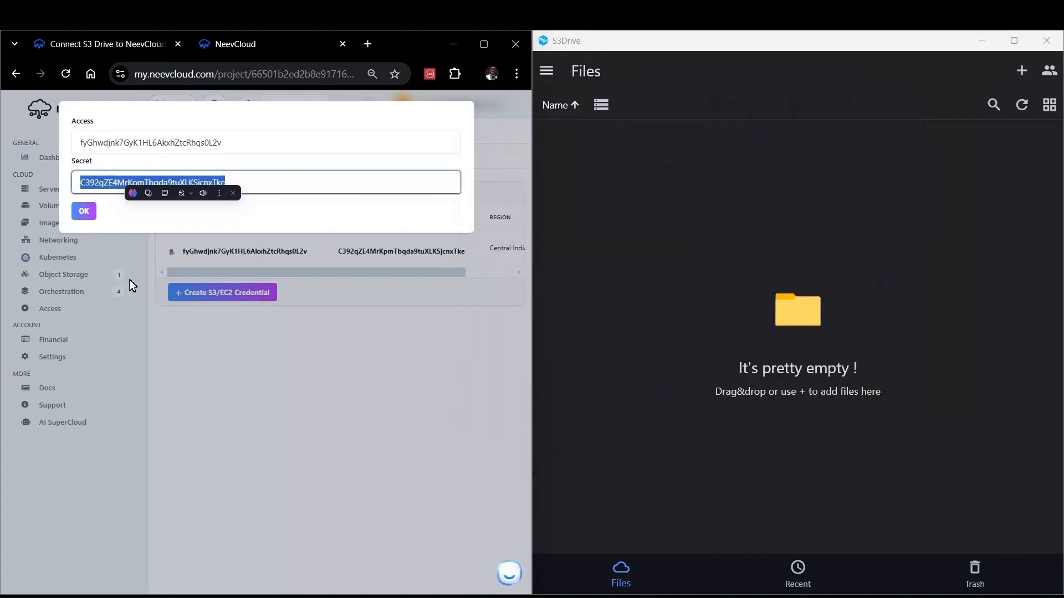
pyautogui.click(84, 216)
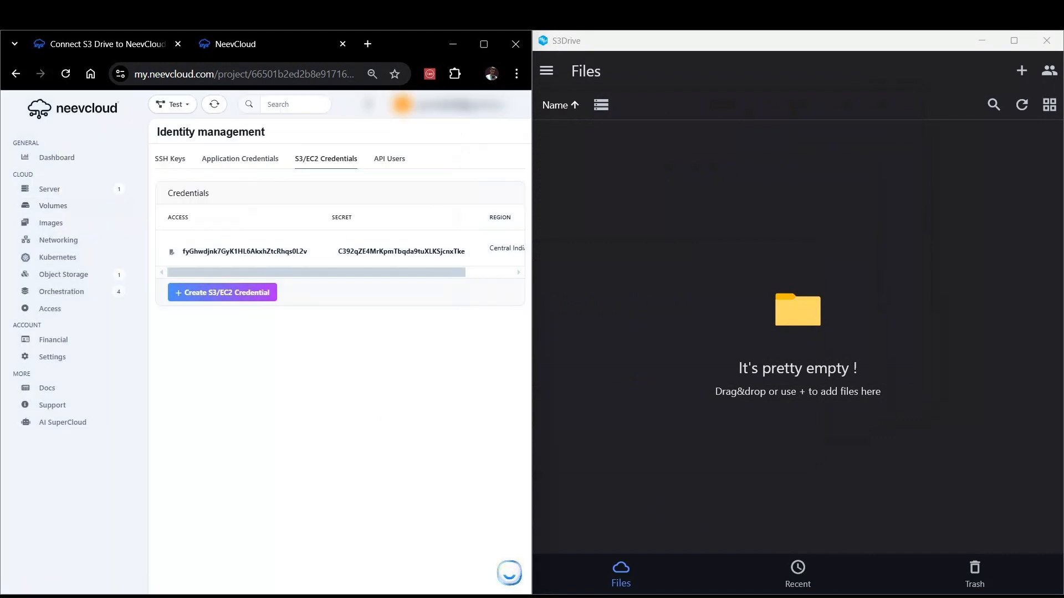
# Step: Open the NeevCloud docs page Connect S3 Drive to NeevCloud storage under Storage integrations
pyautogui.click(114, 43)
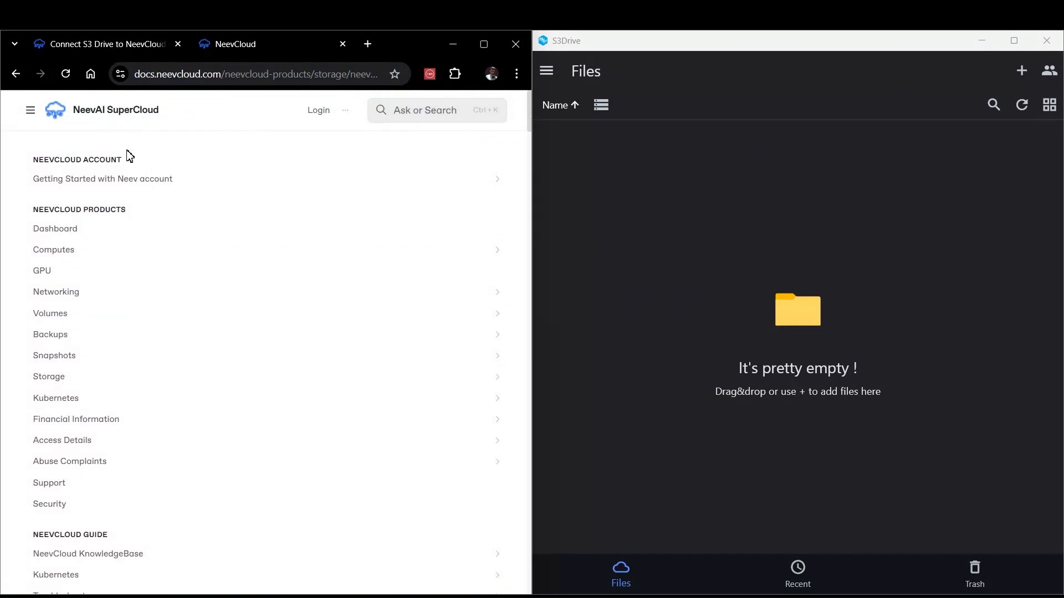
pyautogui.scroll(-4, 71, 266)
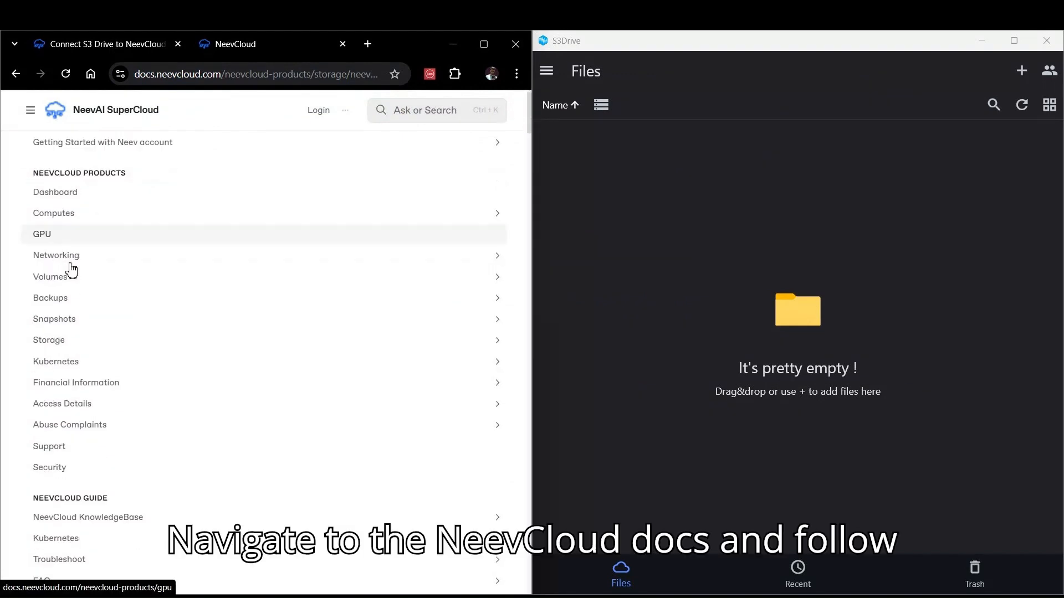
pyautogui.scroll(3, 146, 275)
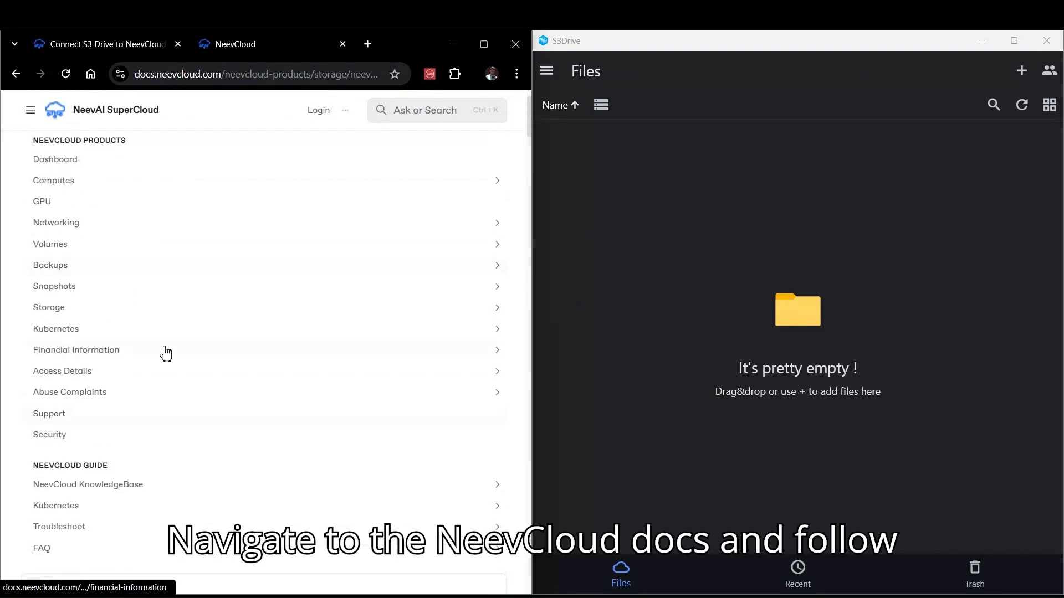
pyautogui.click(497, 309)
pyautogui.scroll(-2, 368, 343)
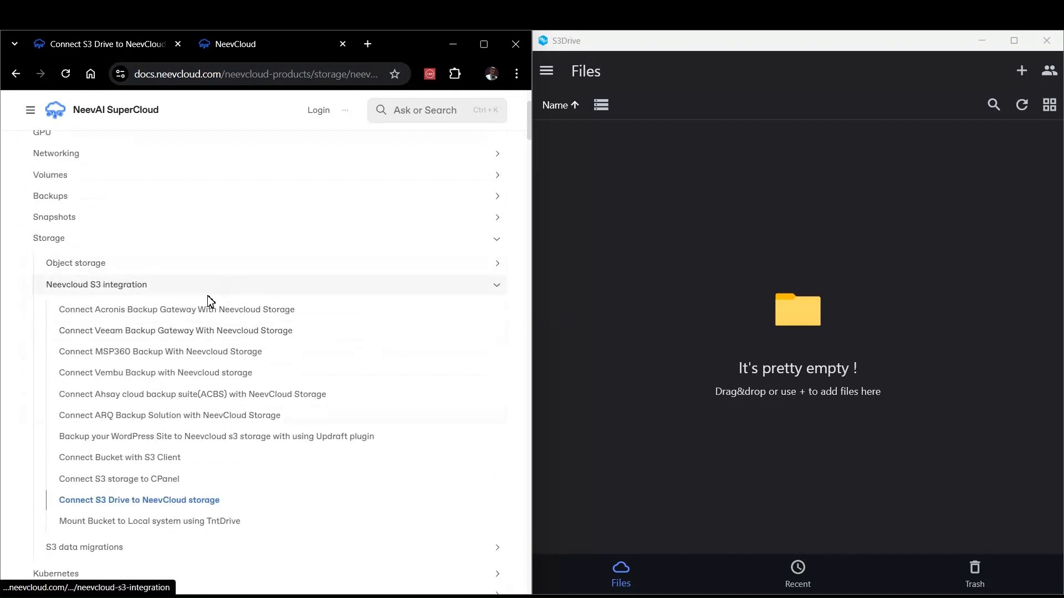
pyautogui.scroll(-3, 273, 424)
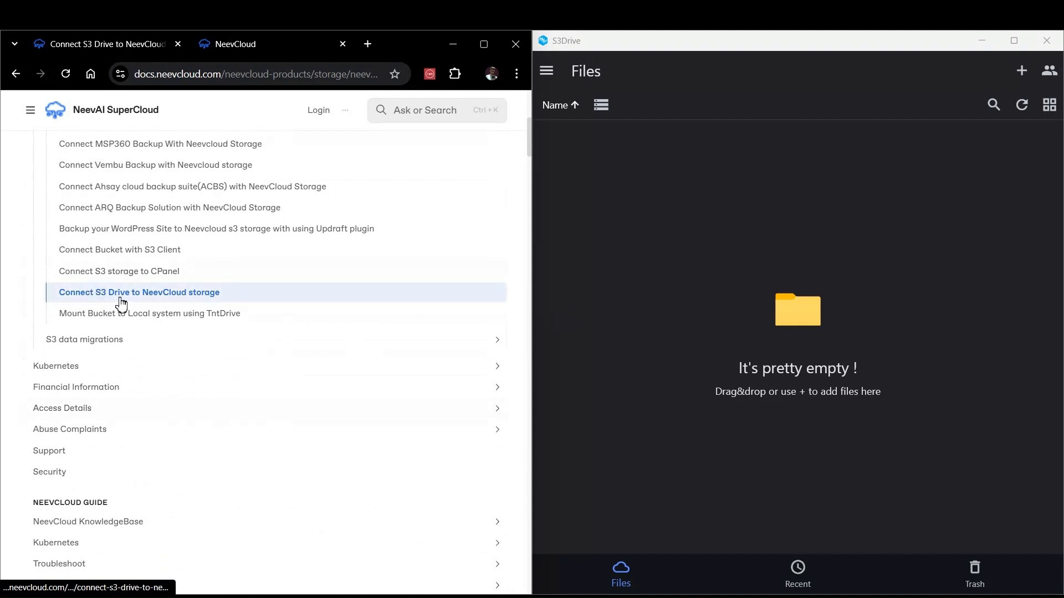
pyautogui.click(151, 295)
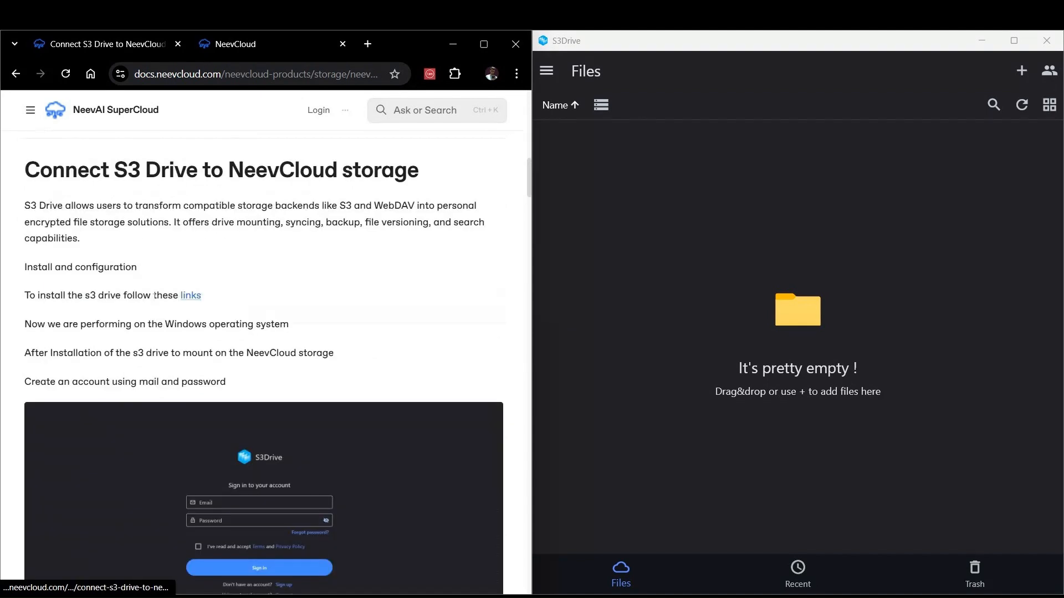
# Step: Read through the guide's instructions for setting up S3 Drive accounts and Rclone
pyautogui.moveTo(25, 169); pyautogui.dragTo(433, 186)
pyautogui.click(389, 286)
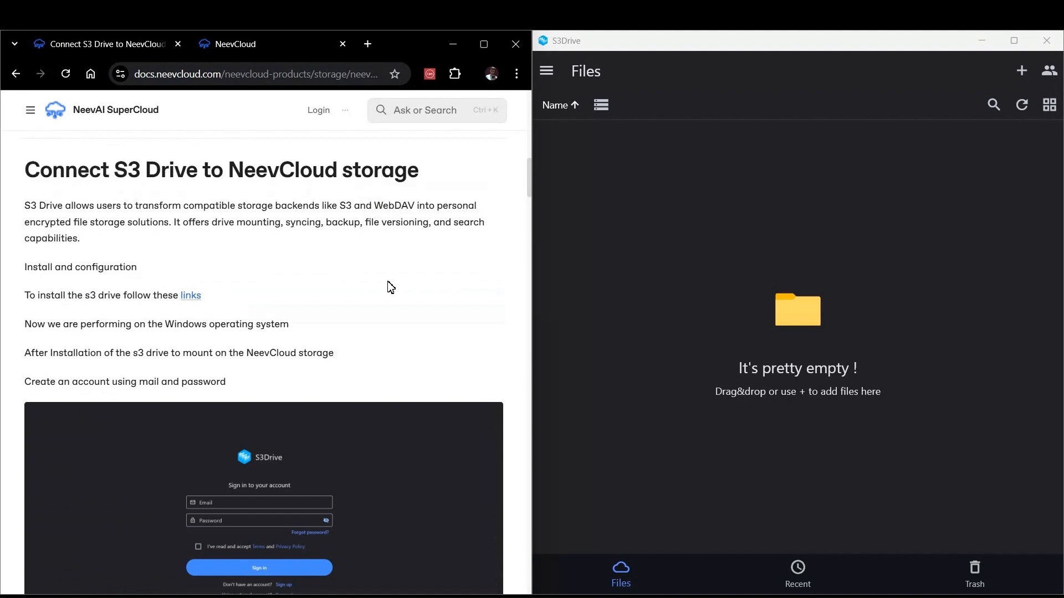
pyautogui.scroll(-2, 305, 266)
pyautogui.scroll(-3, 293, 267)
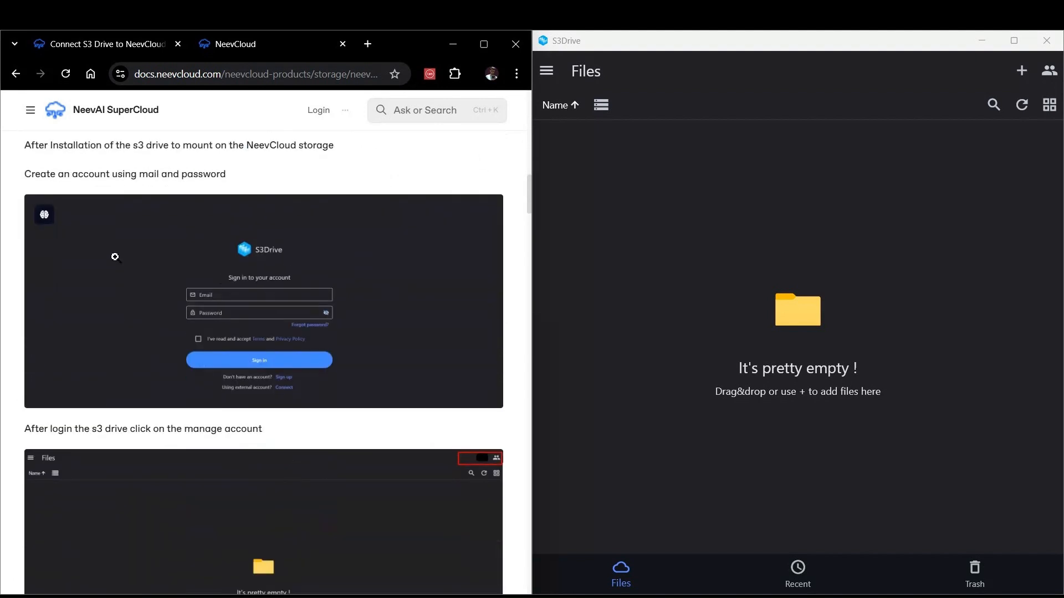
pyautogui.scroll(-4, 198, 339)
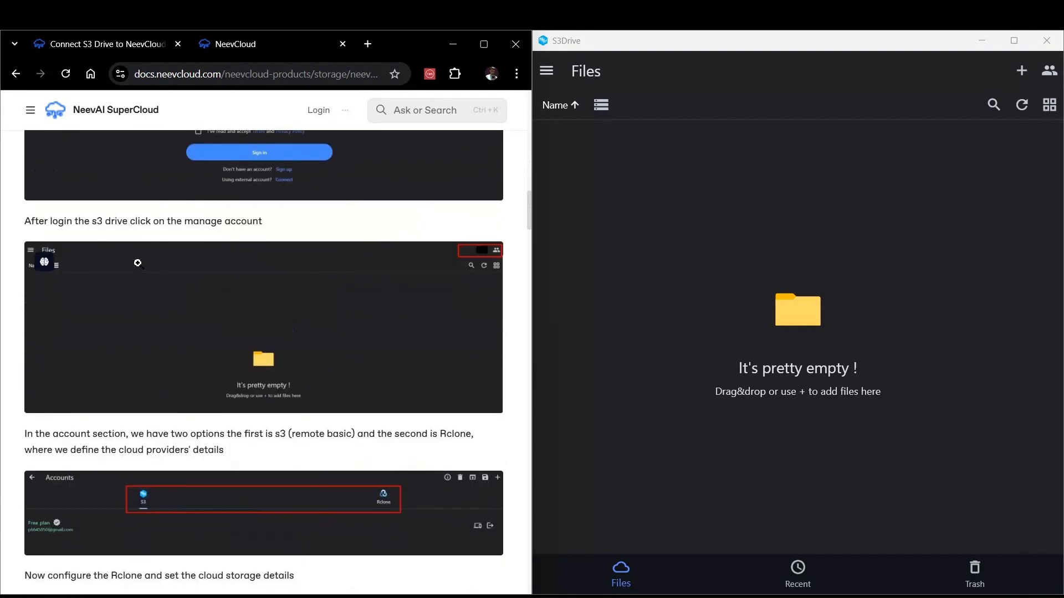
pyautogui.moveTo(128, 221); pyautogui.dragTo(341, 236)
pyautogui.click(341, 235)
pyautogui.scroll(-1, 165, 365)
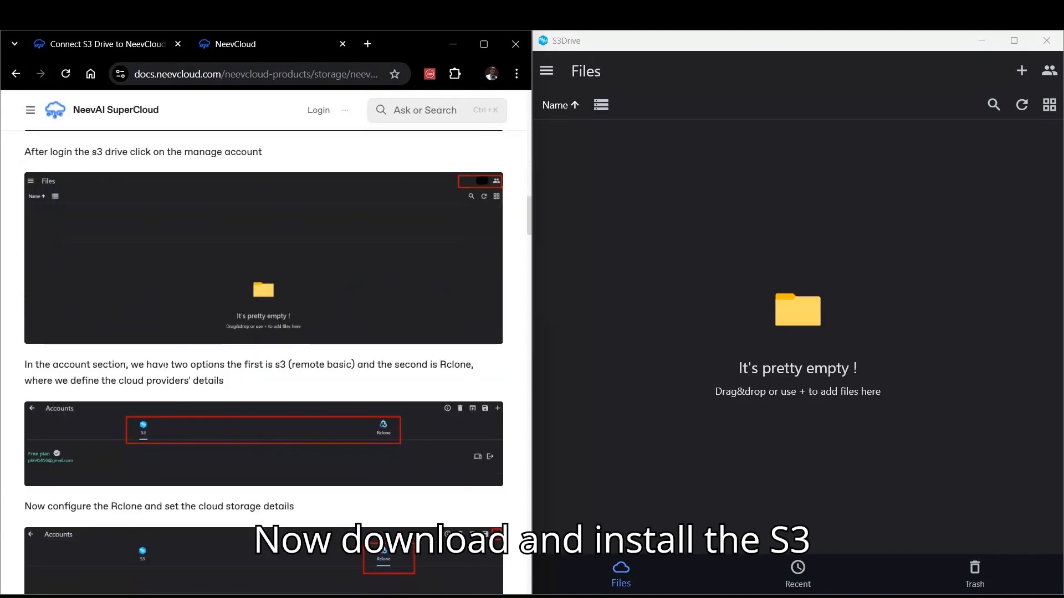
pyautogui.moveTo(53, 368); pyautogui.dragTo(171, 372)
pyautogui.click(236, 386)
pyautogui.scroll(-2, 233, 344)
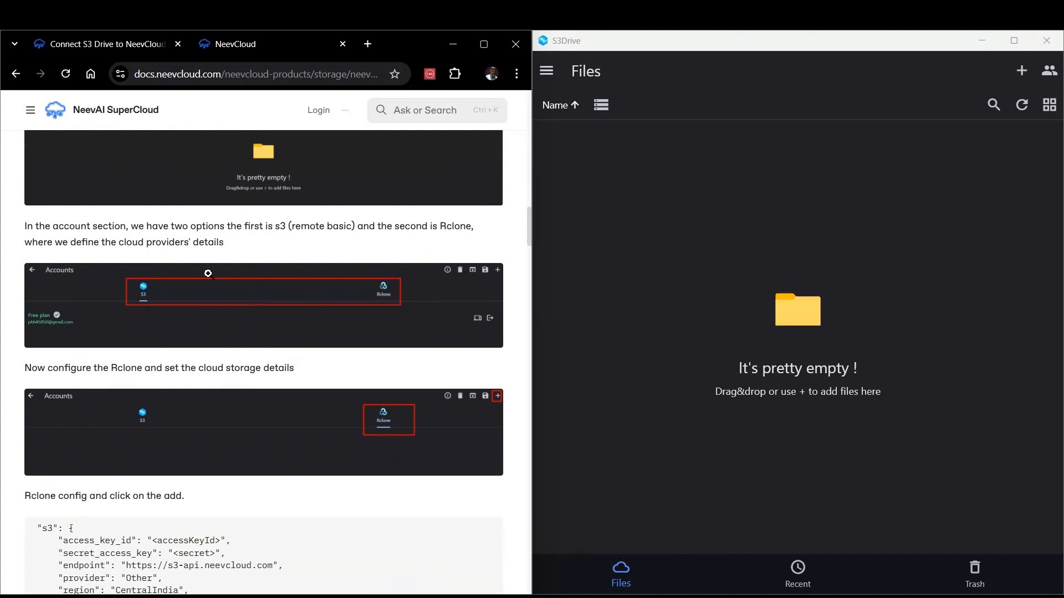
pyautogui.scroll(2, 274, 262)
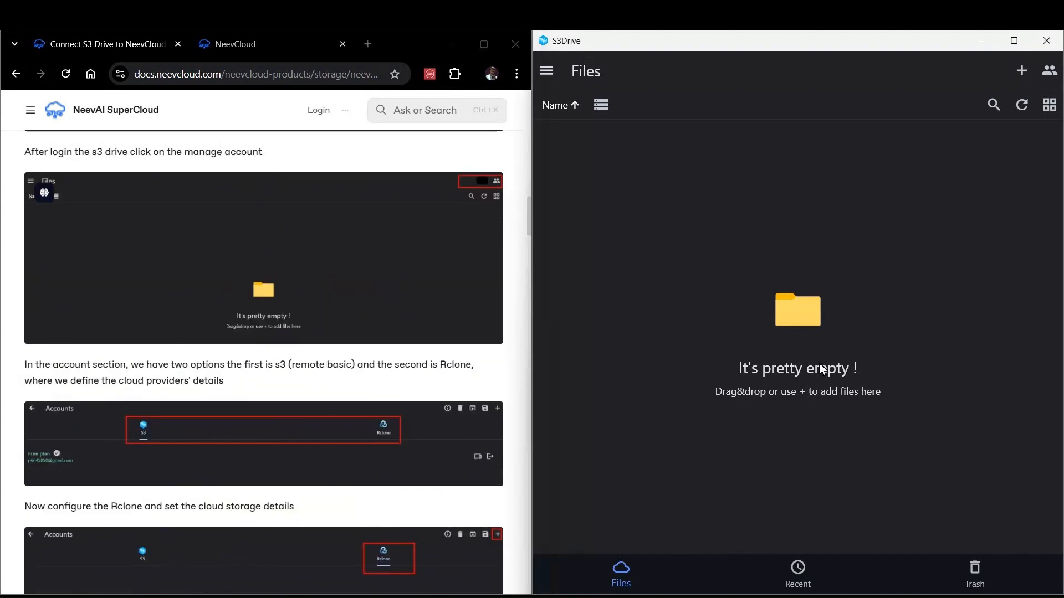
pyautogui.scroll(-1, 346, 410)
pyautogui.click(751, 284)
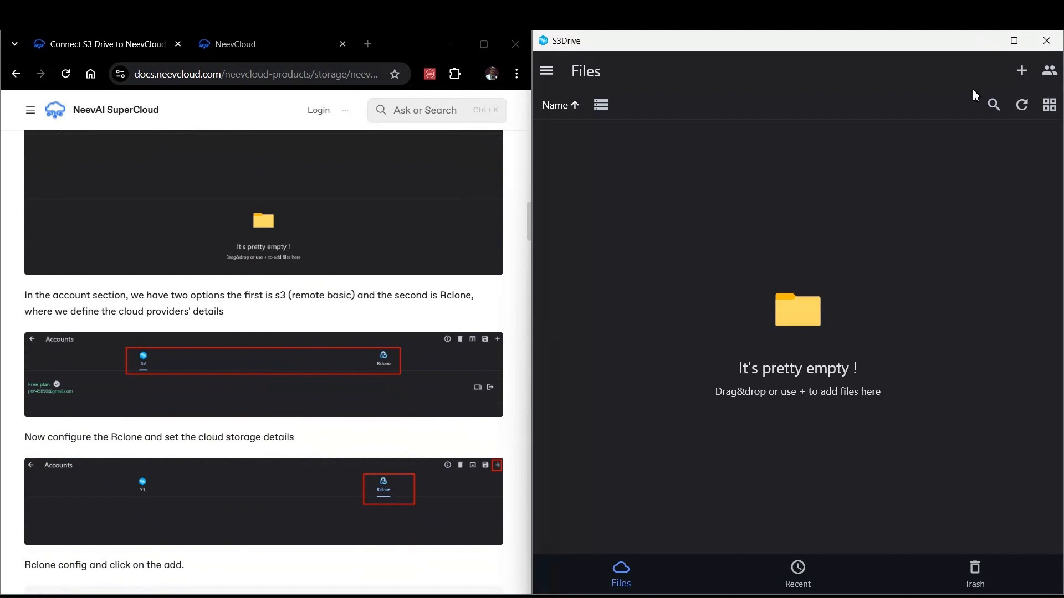
pyautogui.scroll(1, 460, 272)
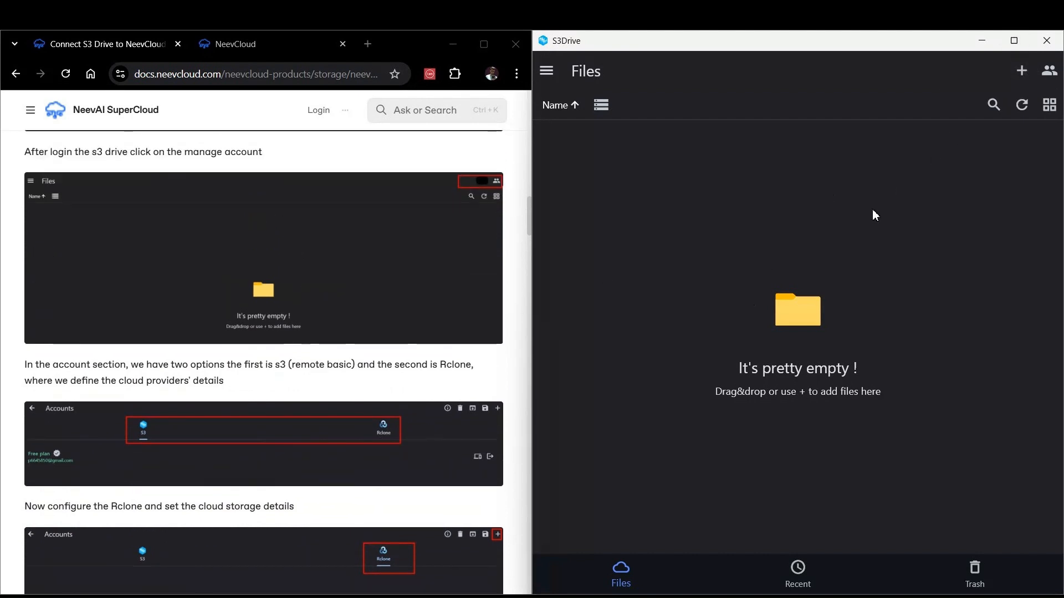
# Step: Open account management in S3 Drive, switch to Rclone, and start adding a new Rclone config
pyautogui.click(1049, 71)
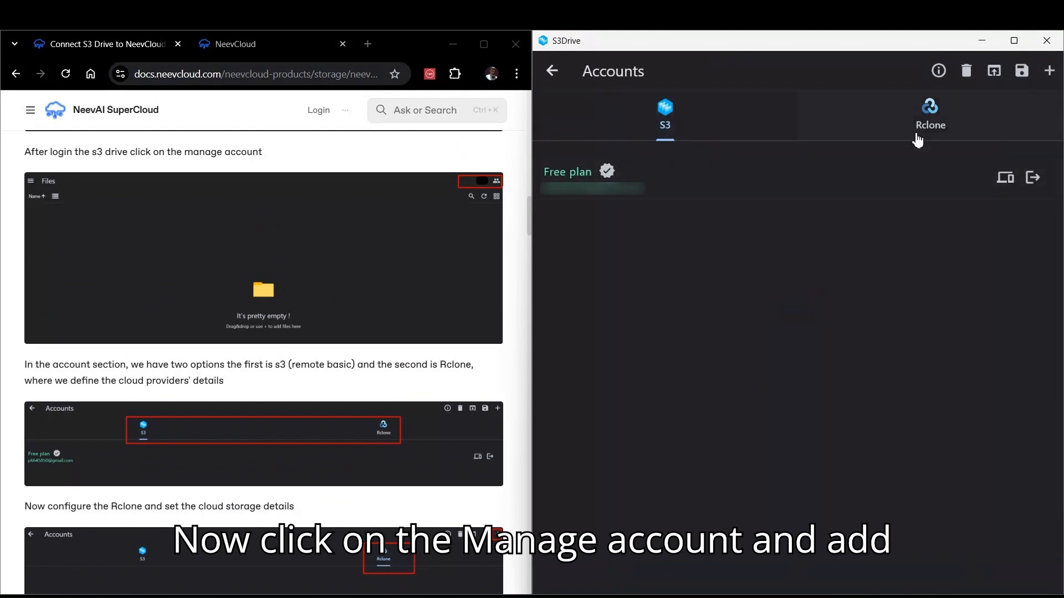
pyautogui.click(940, 128)
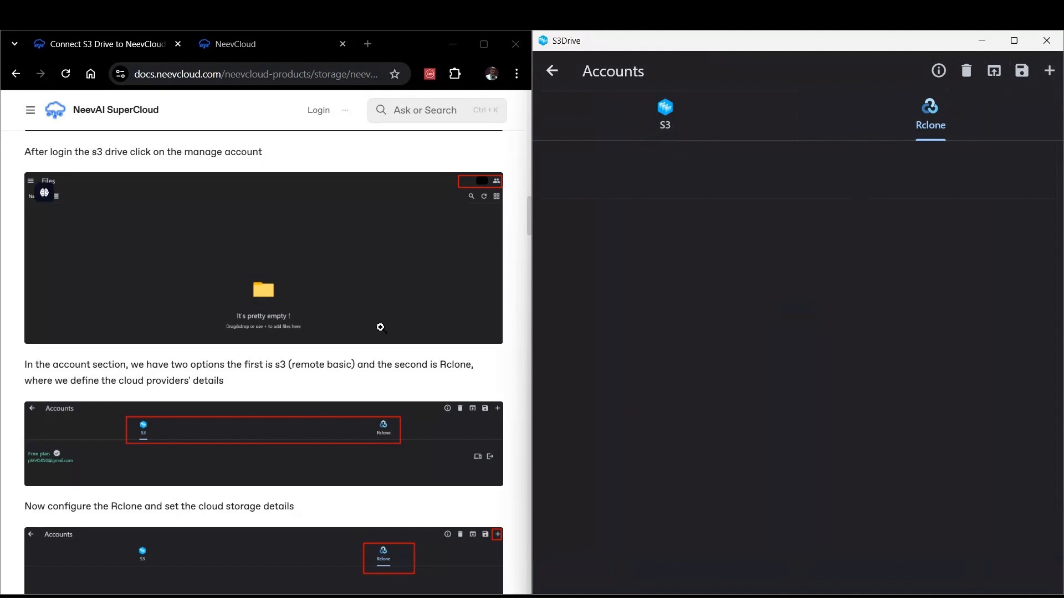
pyautogui.scroll(-3, 472, 430)
pyautogui.scroll(-3, 472, 429)
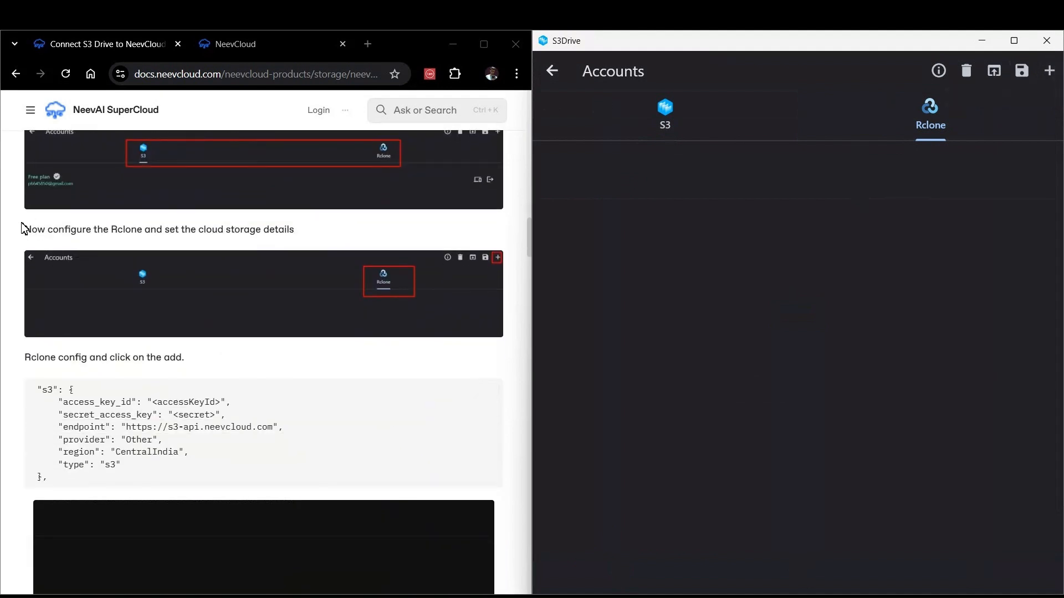
pyautogui.moveTo(23, 229); pyautogui.dragTo(364, 235)
pyautogui.click(672, 239)
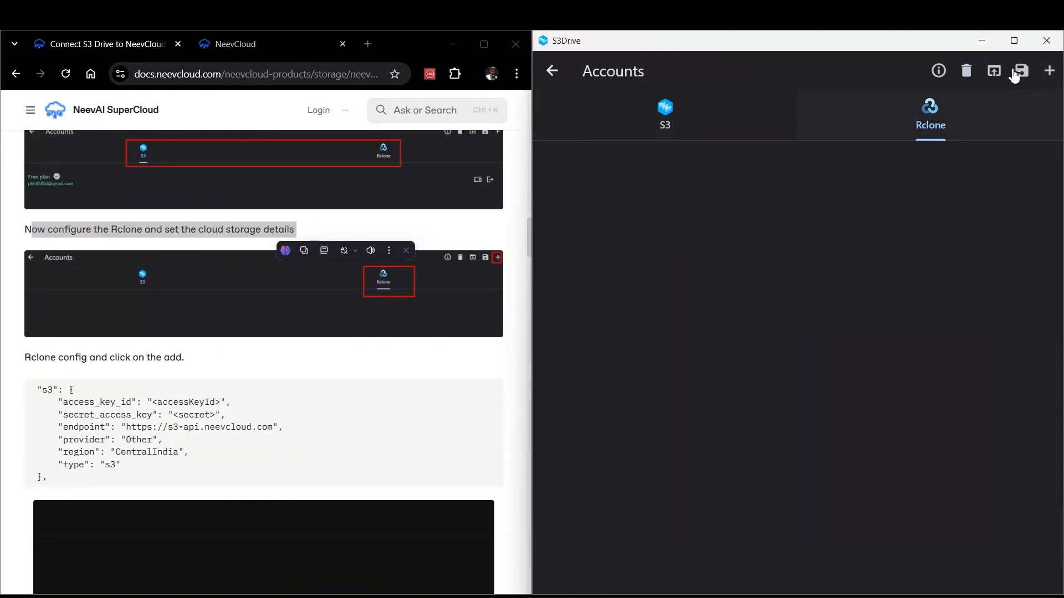
pyautogui.click(1049, 71)
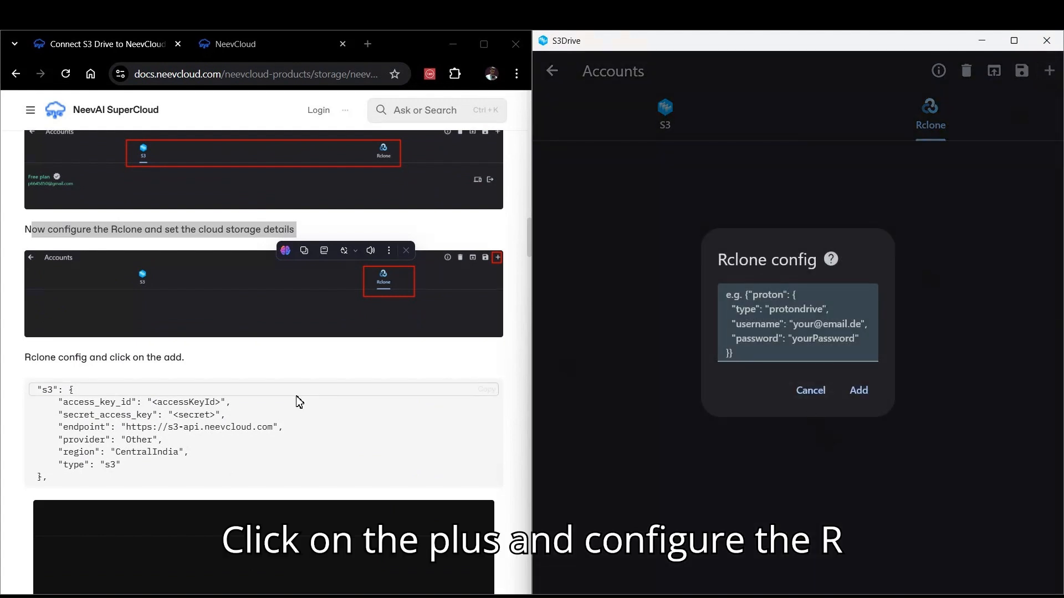
# Step: Copy the sample s3 config from the guide and paste it into the Rclone config field
pyautogui.scroll(-1, 300, 402)
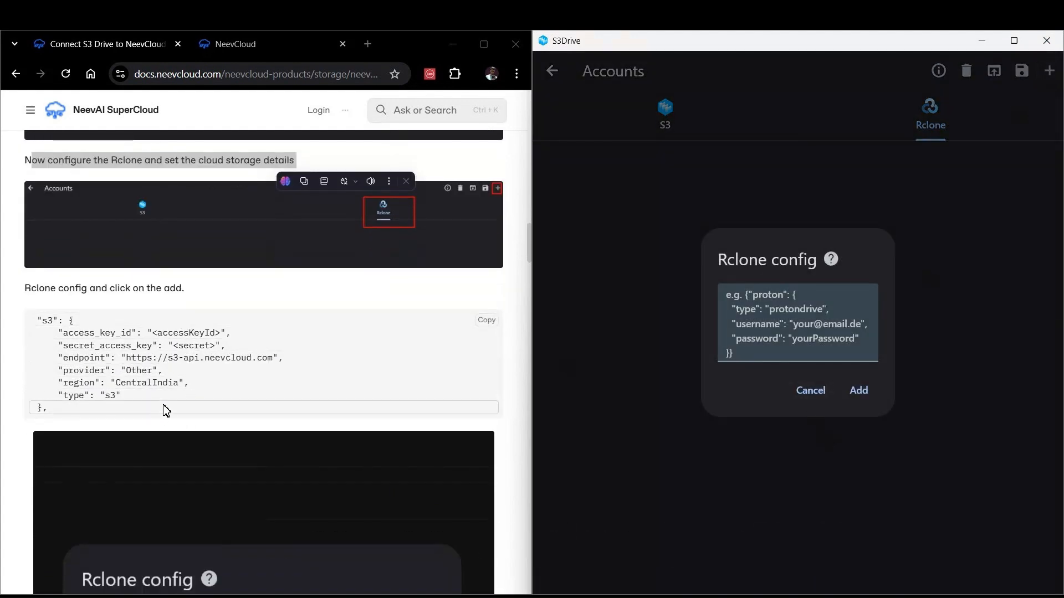
pyautogui.click(486, 321)
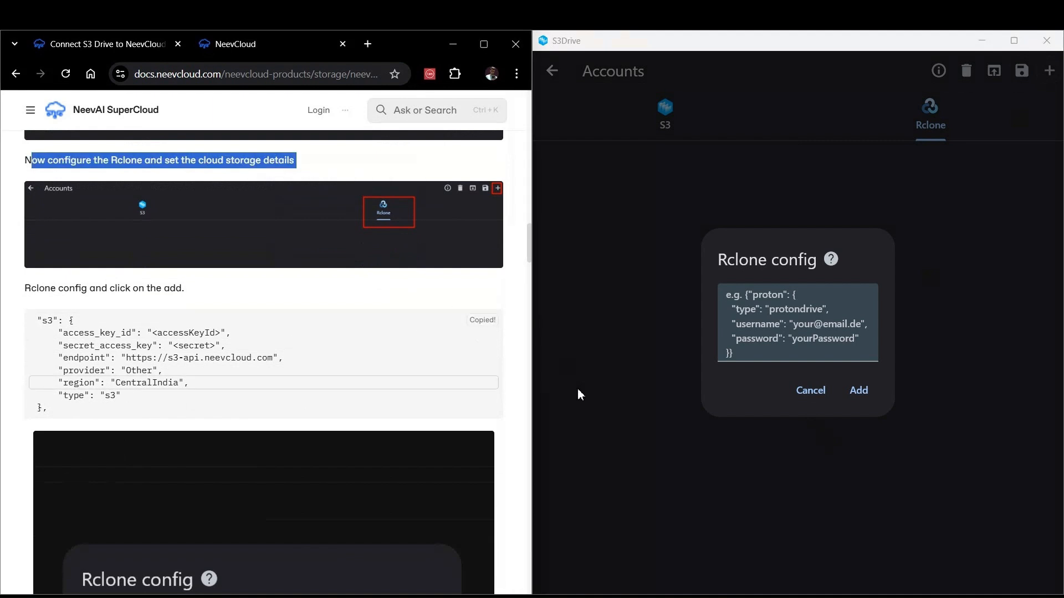
pyautogui.click(824, 314)
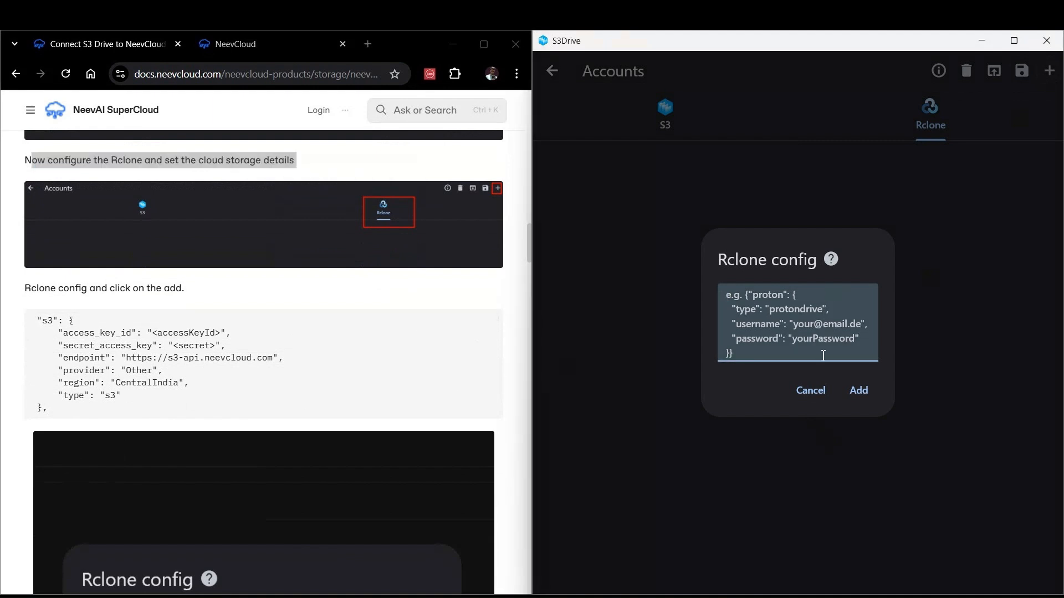
pyautogui.hotkey('ctrl', 'v')
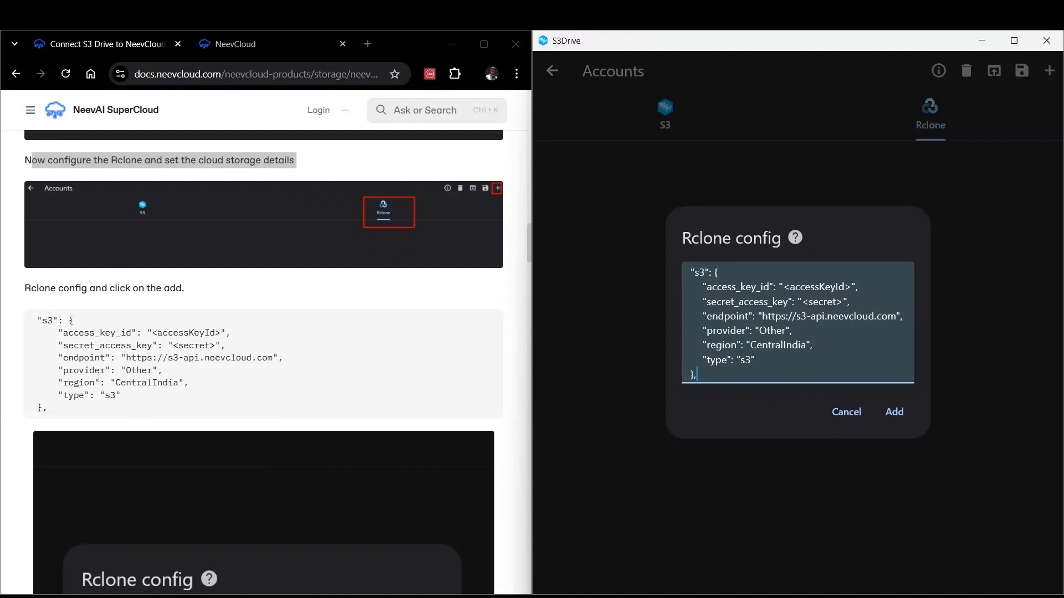
# Step: Replace the accessKeyId placeholder in the config with the access key ID from the notepad file
pyautogui.moveTo(691, 597)
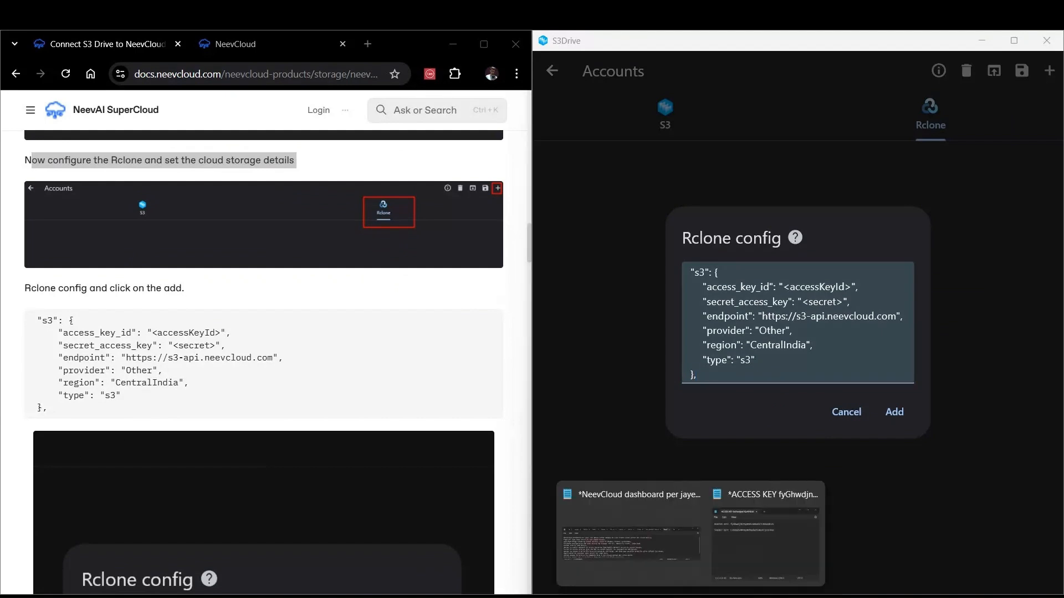
pyautogui.click(769, 556)
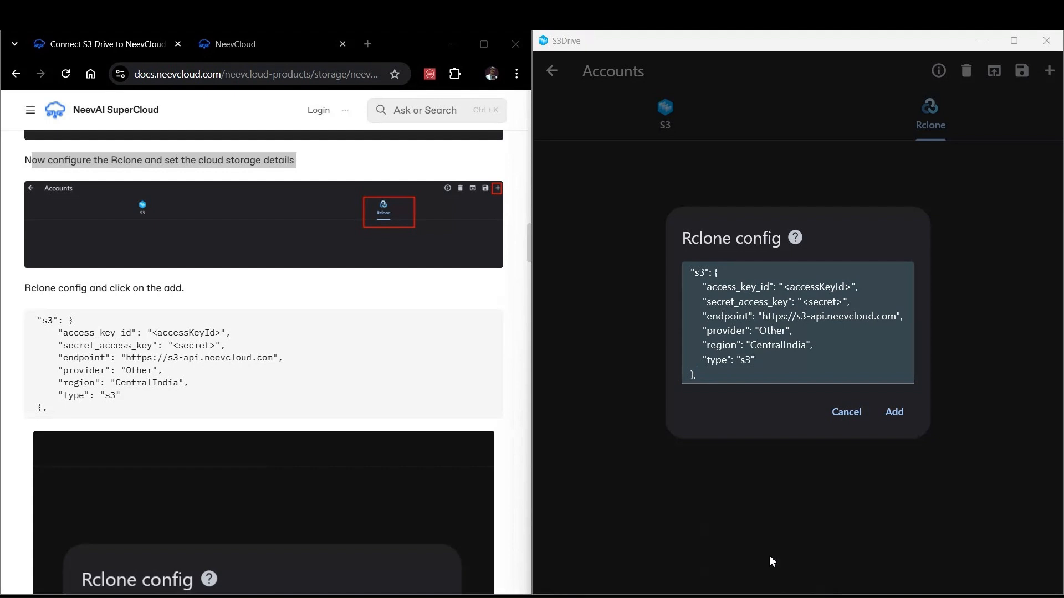
pyautogui.moveTo(780, 101); pyautogui.dragTo(312, 98)
pyautogui.click(192, 153)
pyautogui.doubleClick(190, 154)
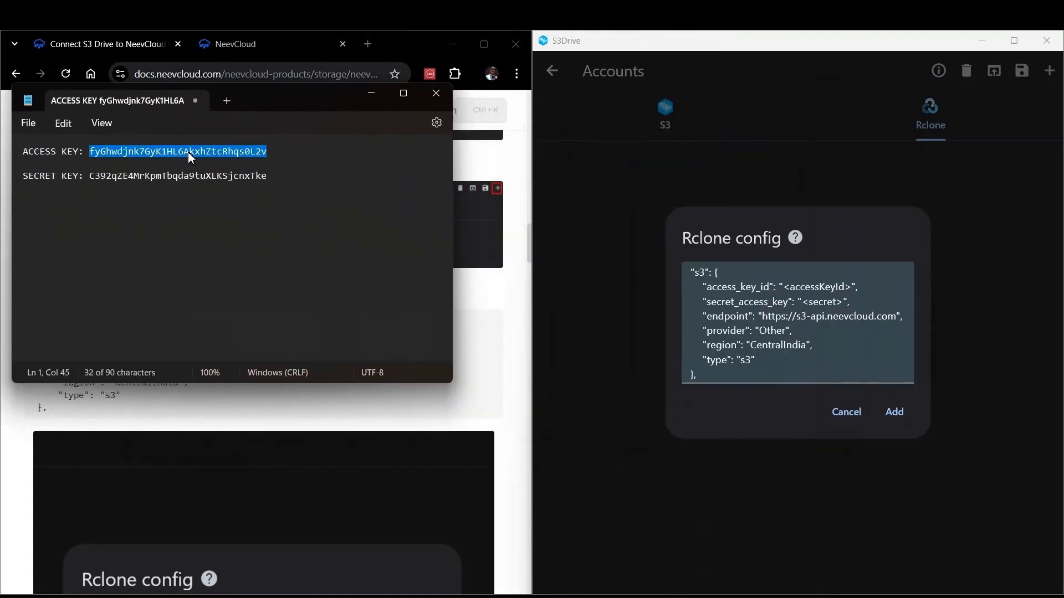
pyautogui.click(848, 288)
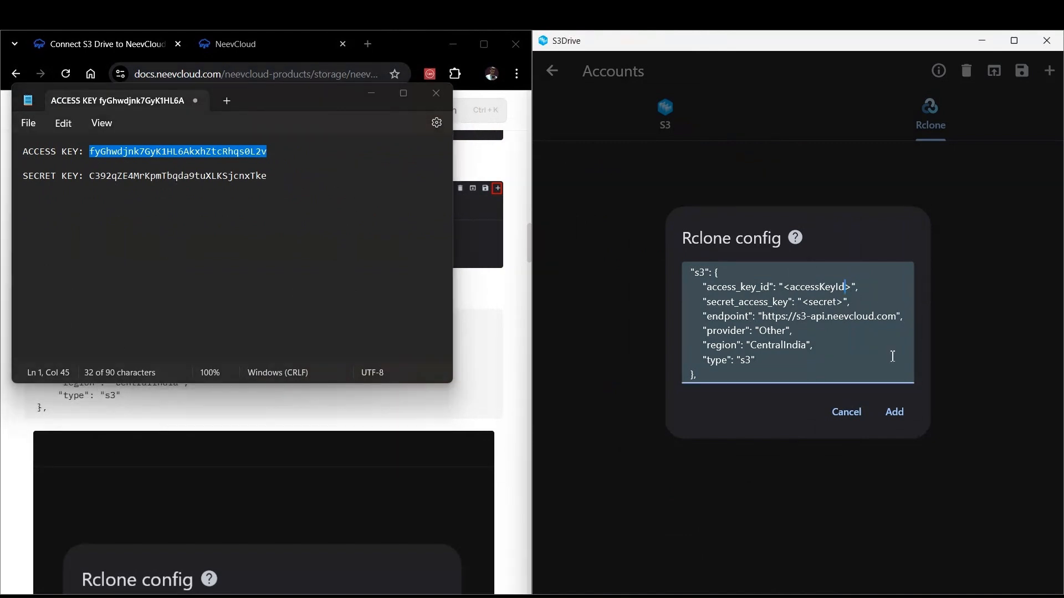
pyautogui.hotkey('ctrl', 'BackSpace')
pyautogui.hotkey('ctrl', 'v')
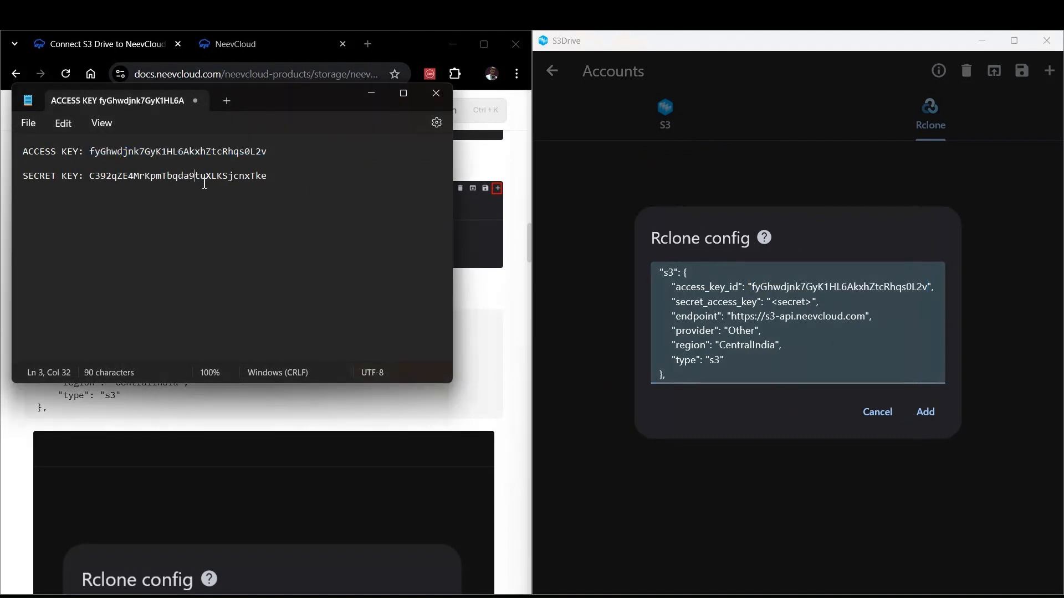
# Step: Replace the secret placeholder with the secret access key from the notepad and add the Rclone config
pyautogui.doubleClick(200, 183)
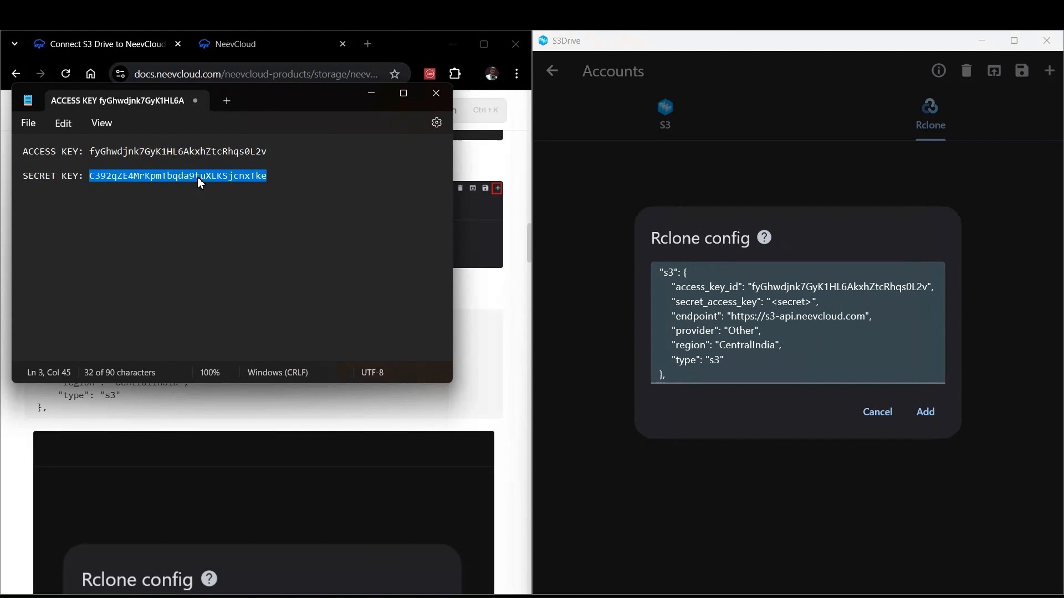
pyautogui.click(817, 304)
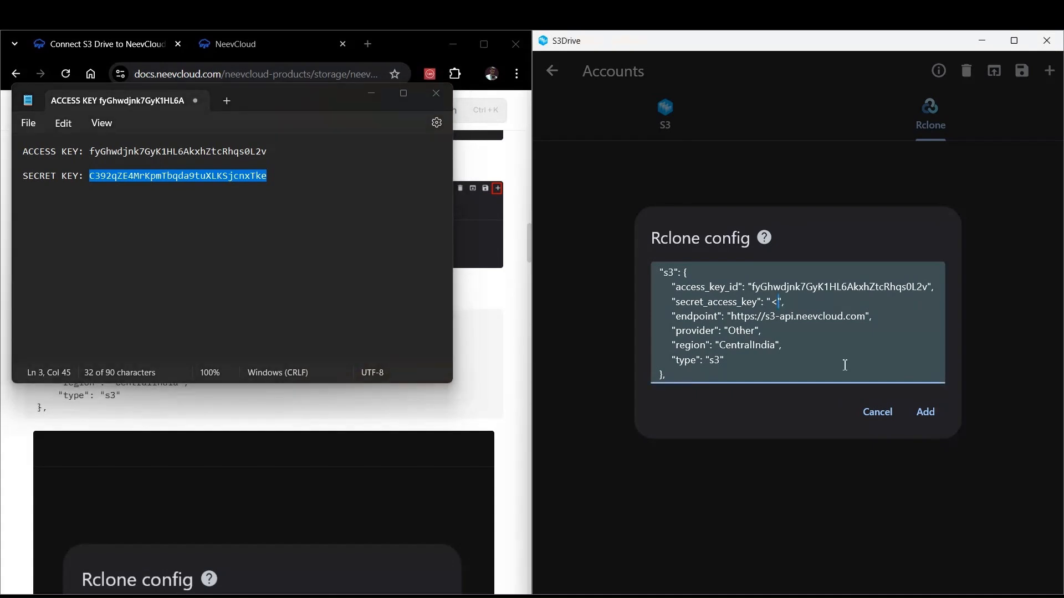
pyautogui.hotkey('ctrl', 'v')
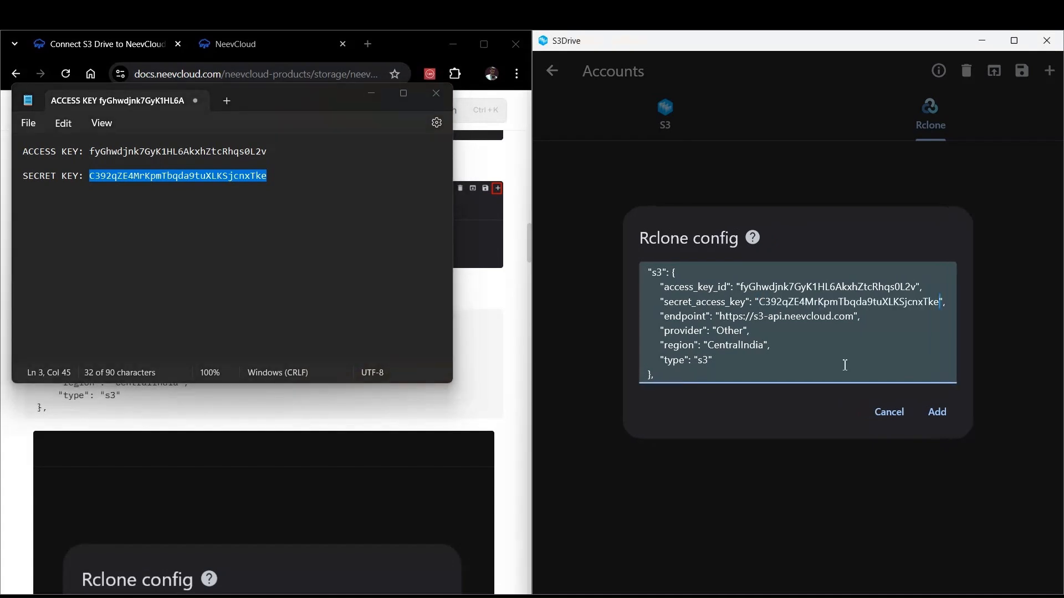
pyautogui.click(941, 415)
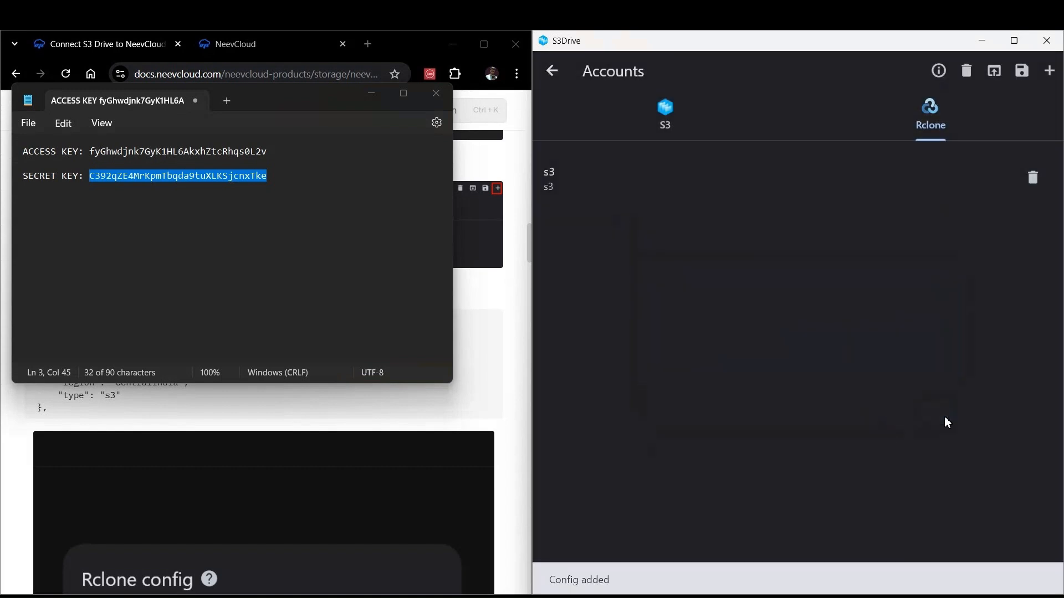
# Step: Minimize the notepad and open the new s3 Rclone account
pyautogui.click(371, 93)
pyautogui.scroll(-4, 429, 384)
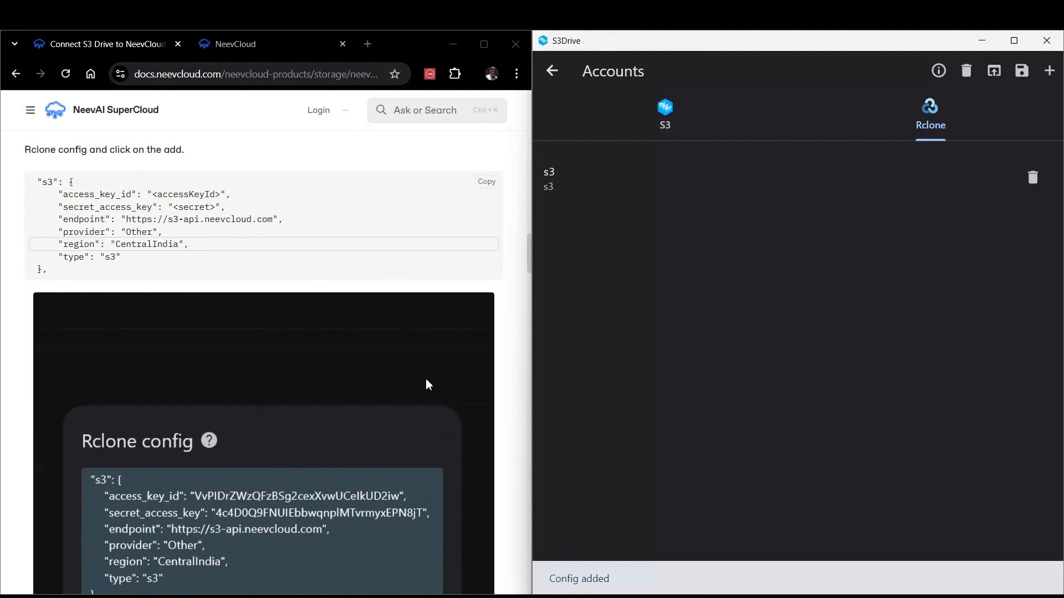
pyautogui.click(967, 188)
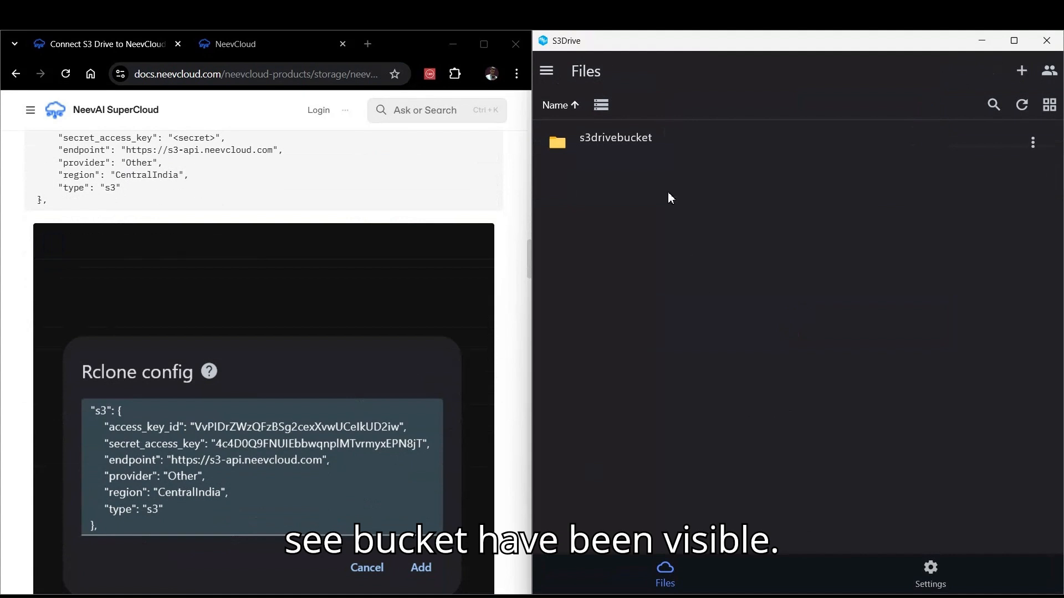
# Step: Open the s3drivebucket bucket
pyautogui.click(656, 151)
pyautogui.click(654, 147)
pyautogui.click(706, 144)
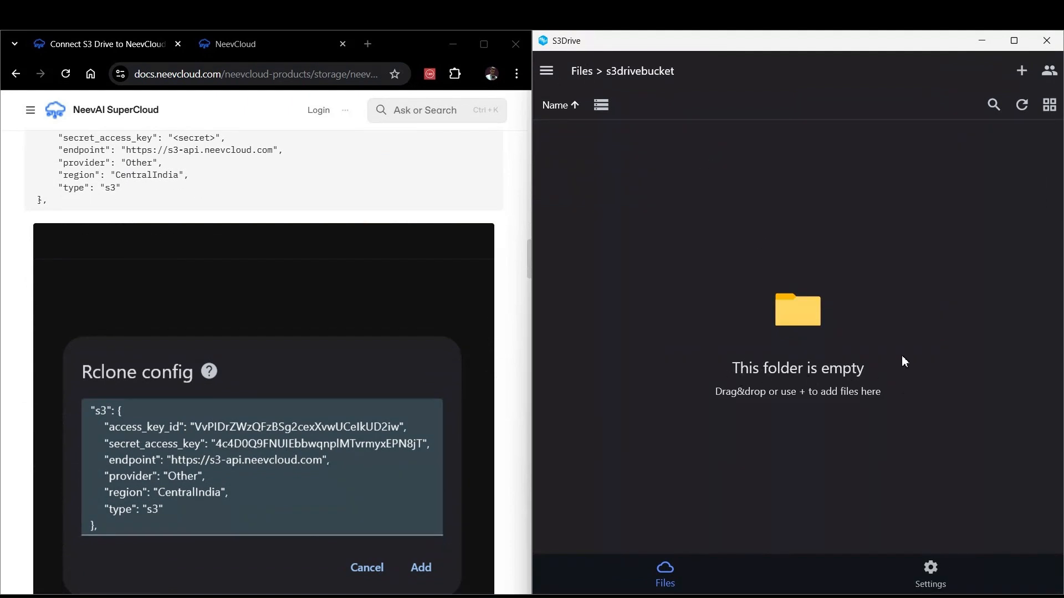
# Step: Open Sync from the app menu and start a new sync configuration
pyautogui.scroll(-8, 350, 358)
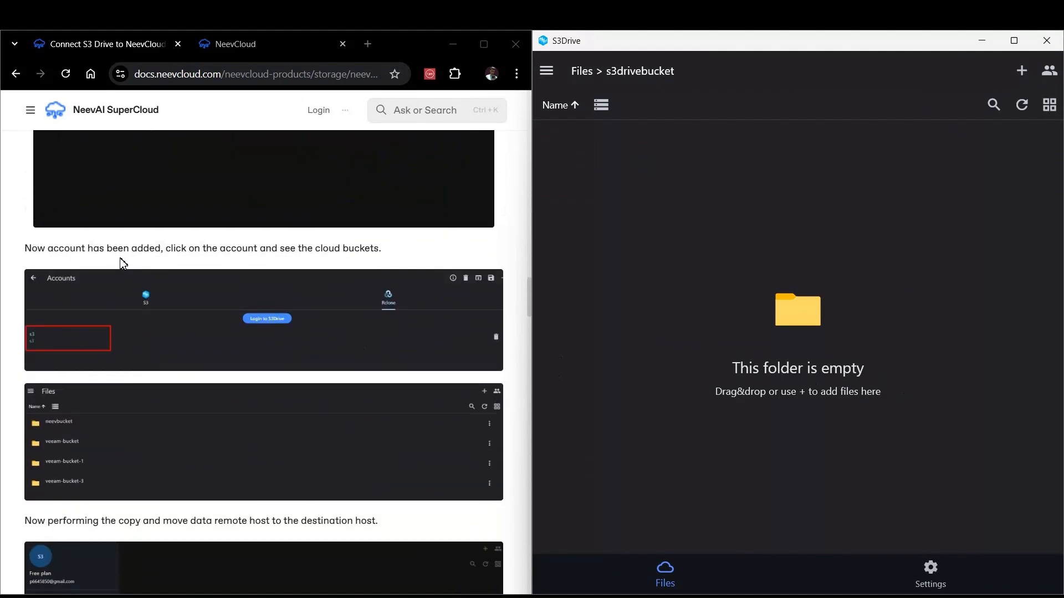
pyautogui.scroll(-5, 319, 300)
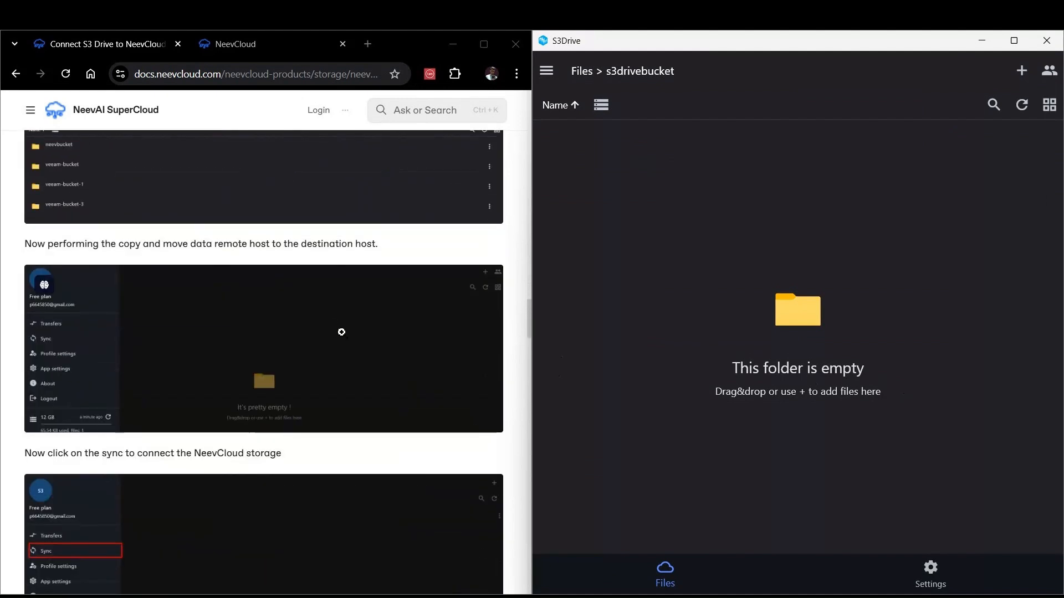
pyautogui.click(546, 71)
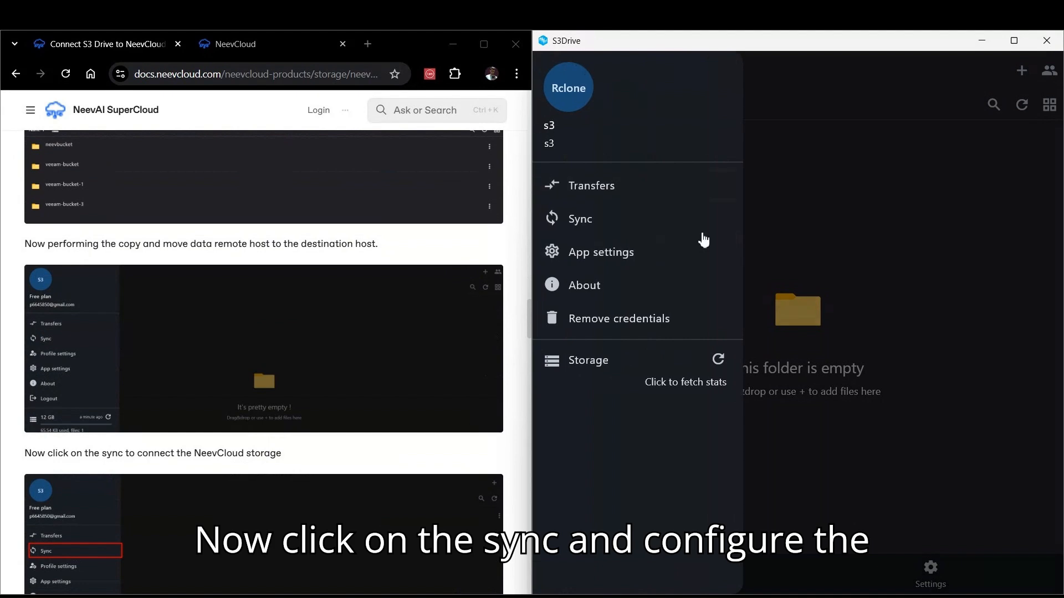
pyautogui.click(580, 212)
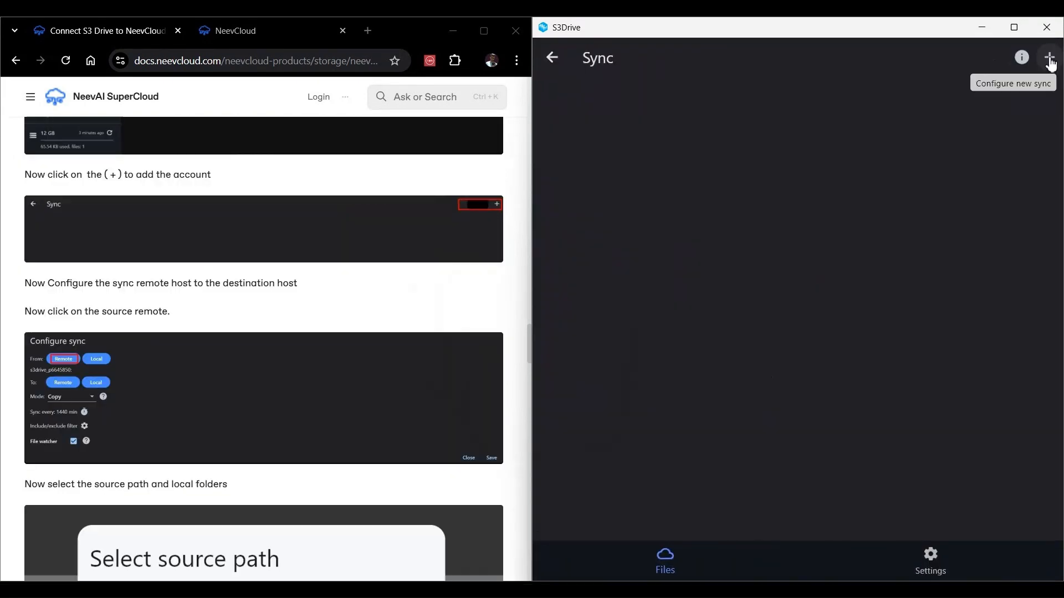
pyautogui.click(1049, 71)
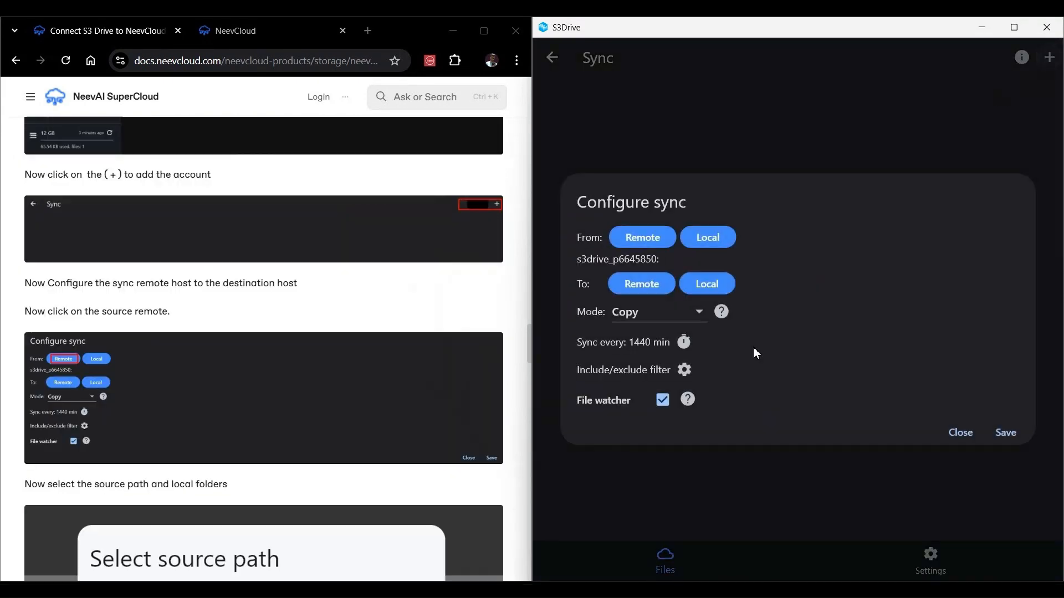
# Step: Choose the Free plan remote as the sync source path
pyautogui.click(656, 249)
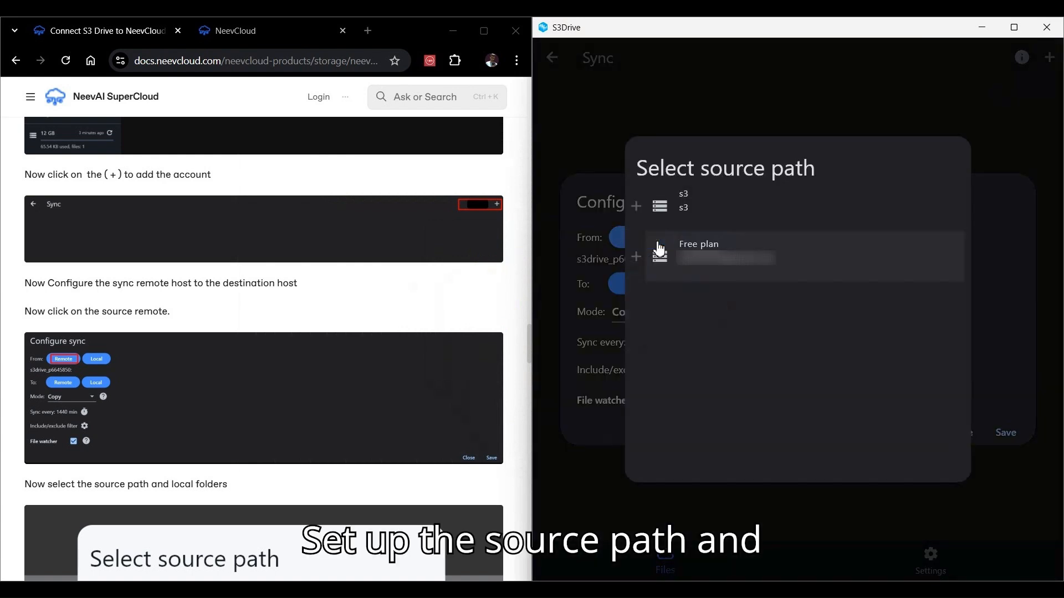
pyautogui.click(660, 256)
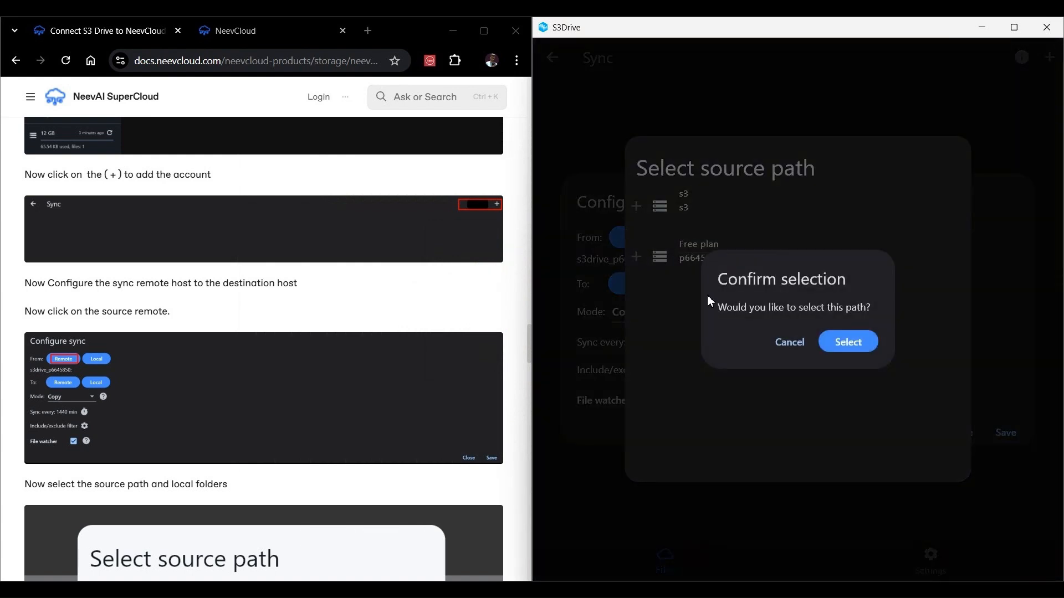
pyautogui.click(851, 341)
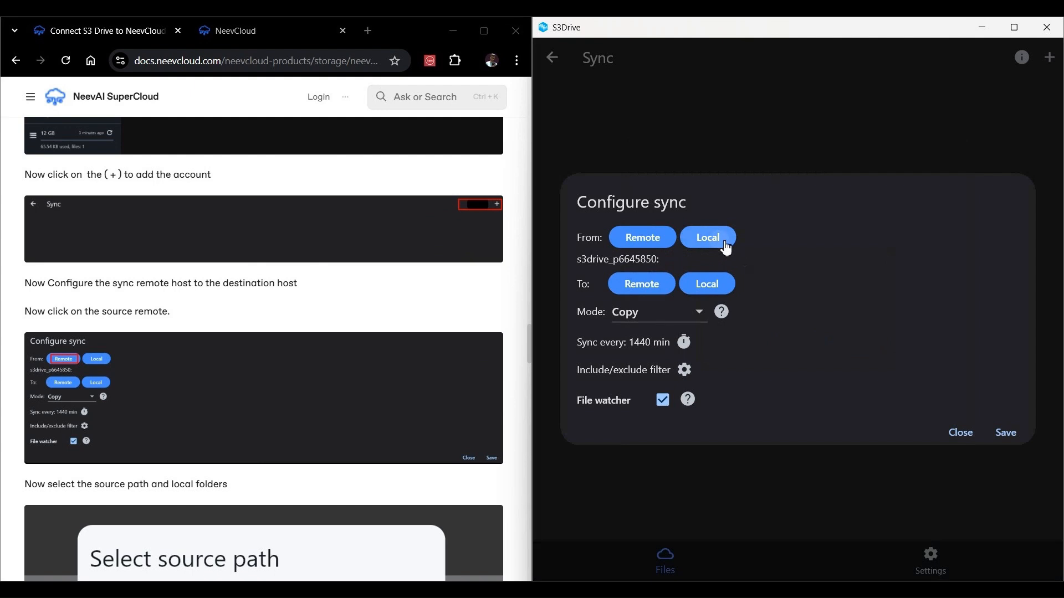
# Step: Set the sync source to the local neevcloud-images folder in Downloads > New folder
pyautogui.click(727, 249)
pyautogui.click(190, 151)
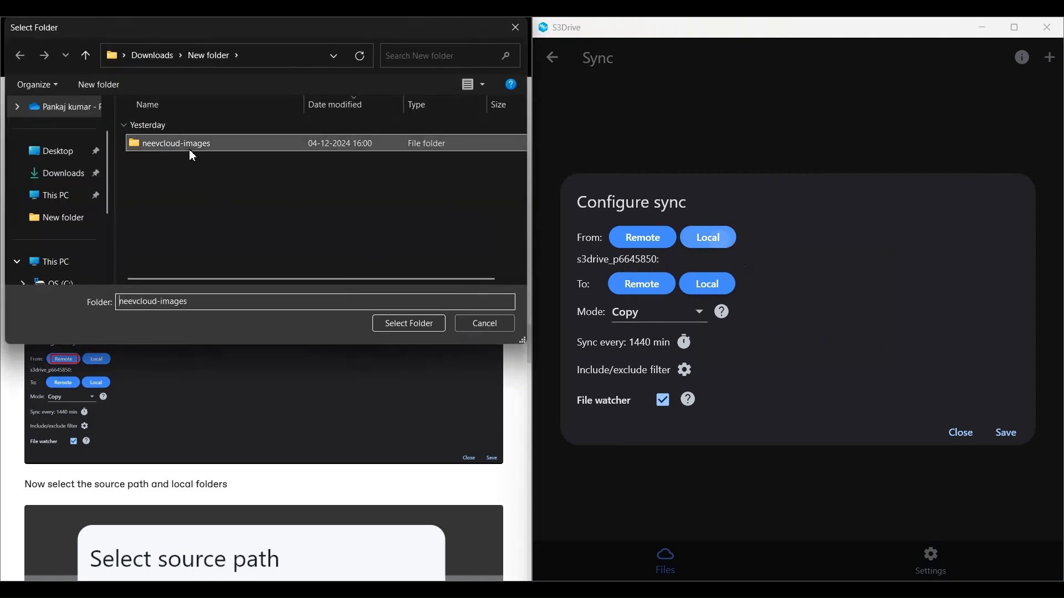
pyautogui.click(406, 325)
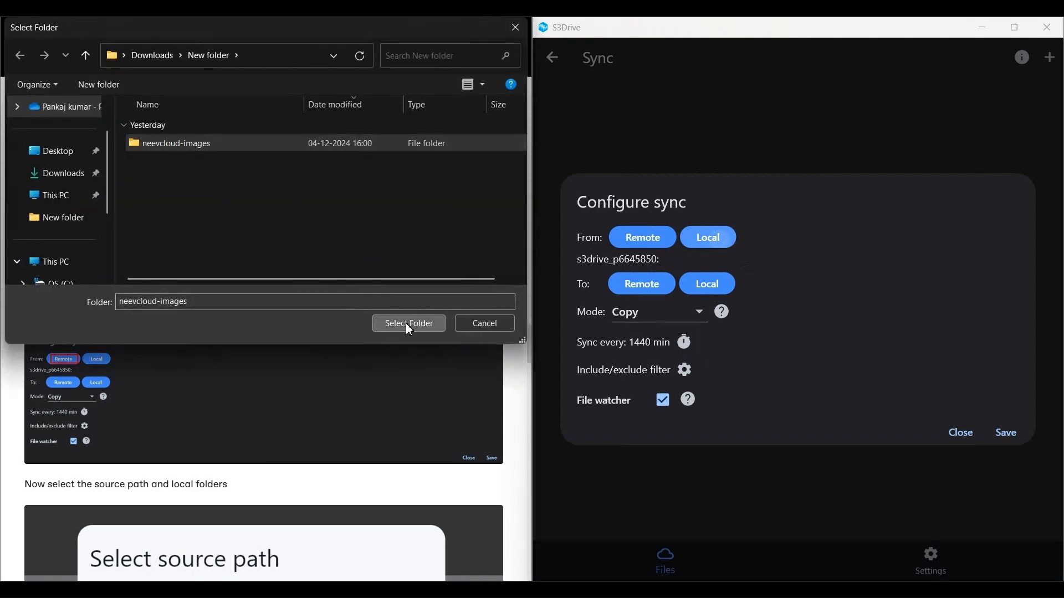
# Step: Set the sync destination to the remote s3drivebucket under the s3 account
pyautogui.click(640, 289)
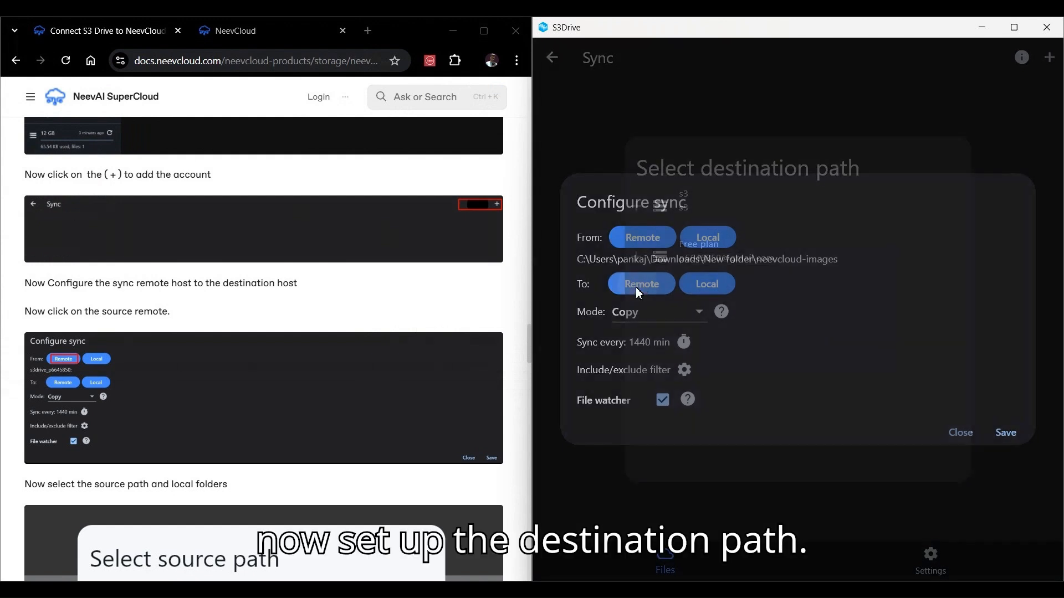
pyautogui.click(641, 209)
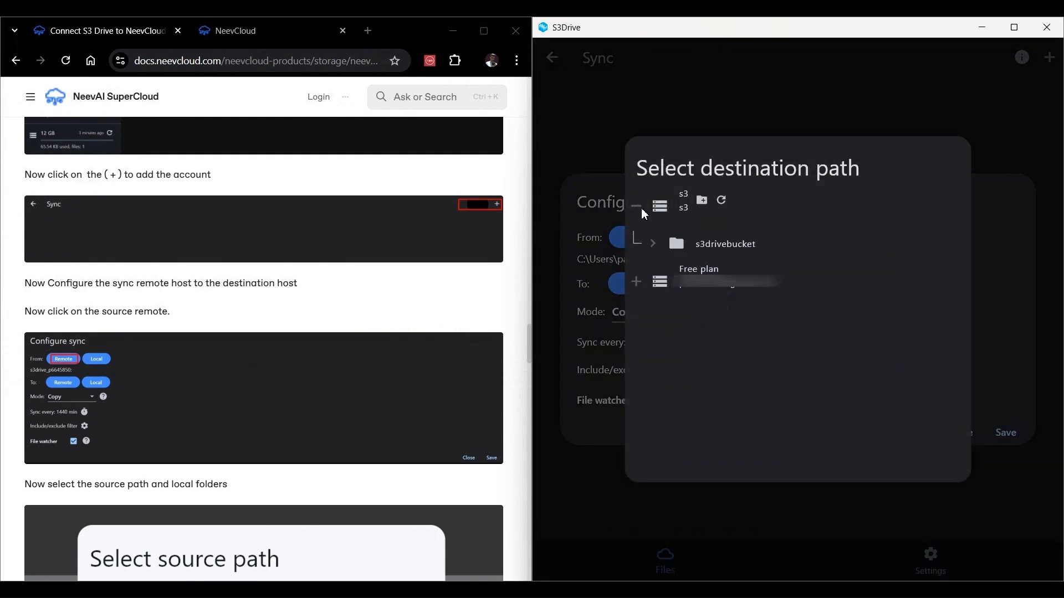
pyautogui.click(728, 245)
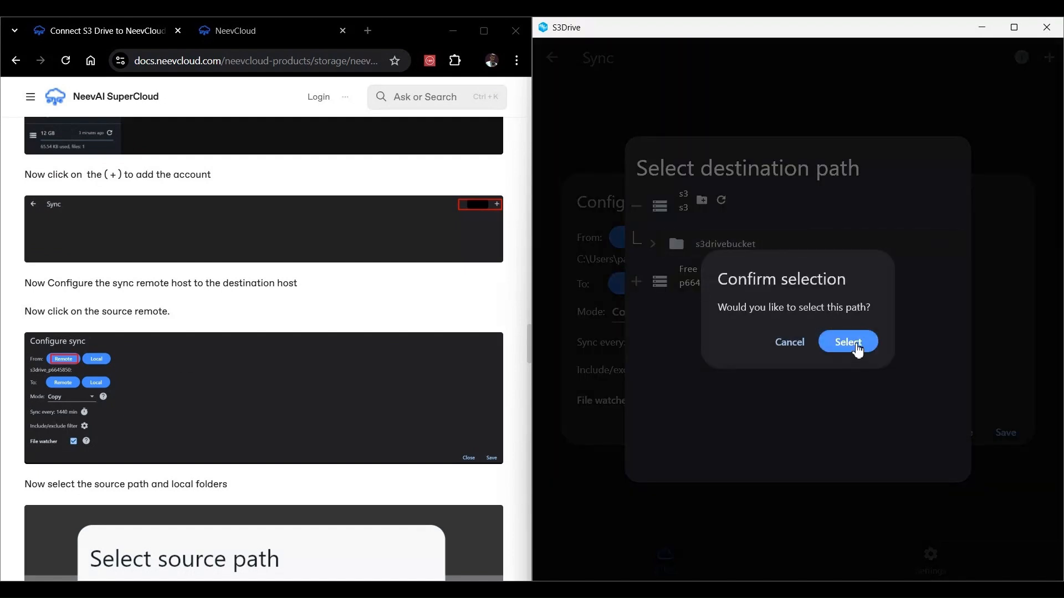
pyautogui.click(848, 343)
pyautogui.click(717, 284)
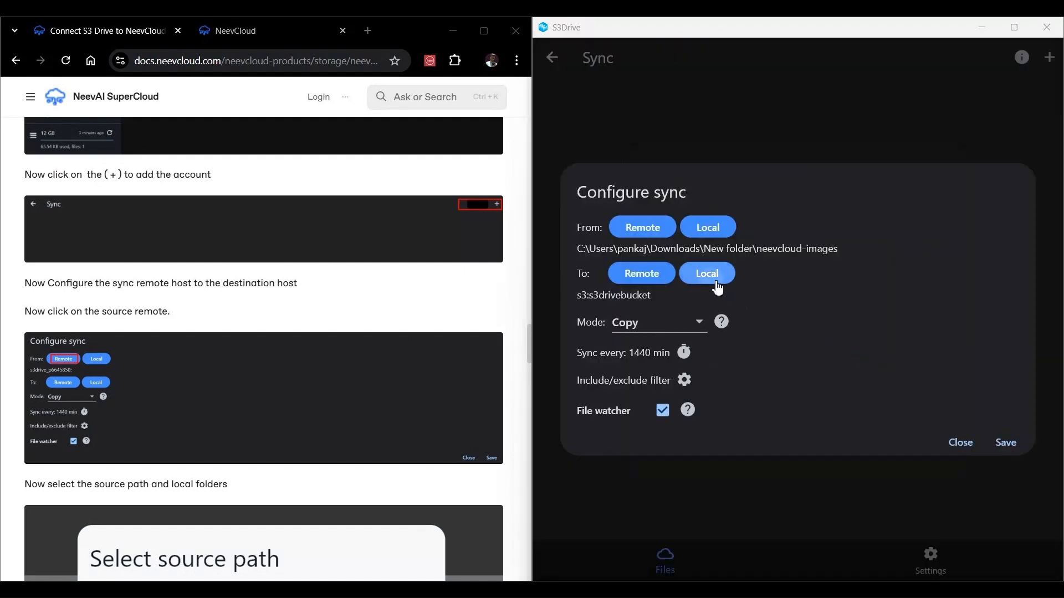
pyautogui.click(503, 328)
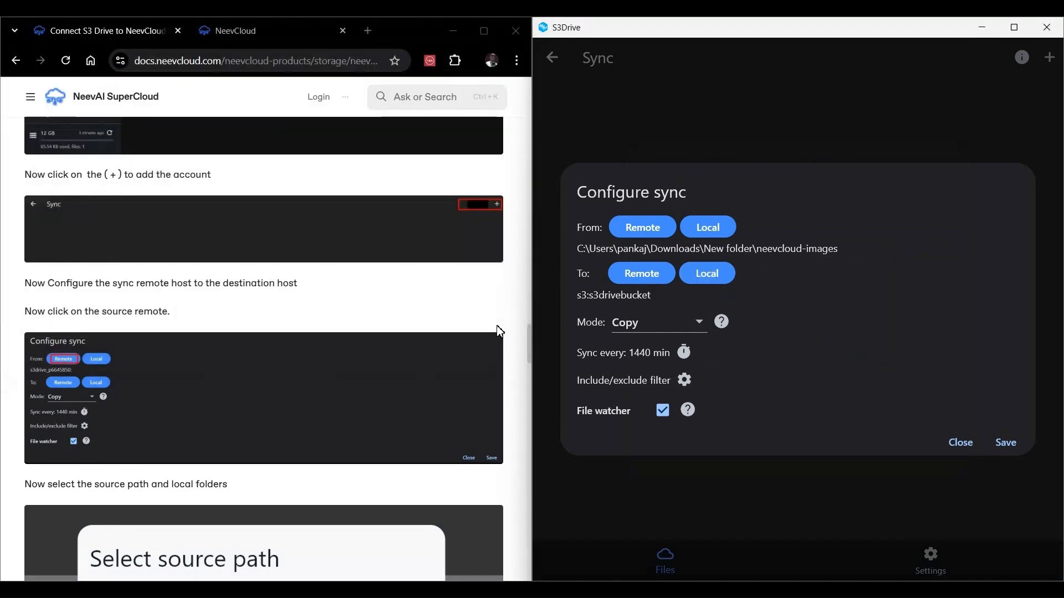
# Step: Set the sync mode to Copy and the sync interval to 1 min
pyautogui.click(696, 325)
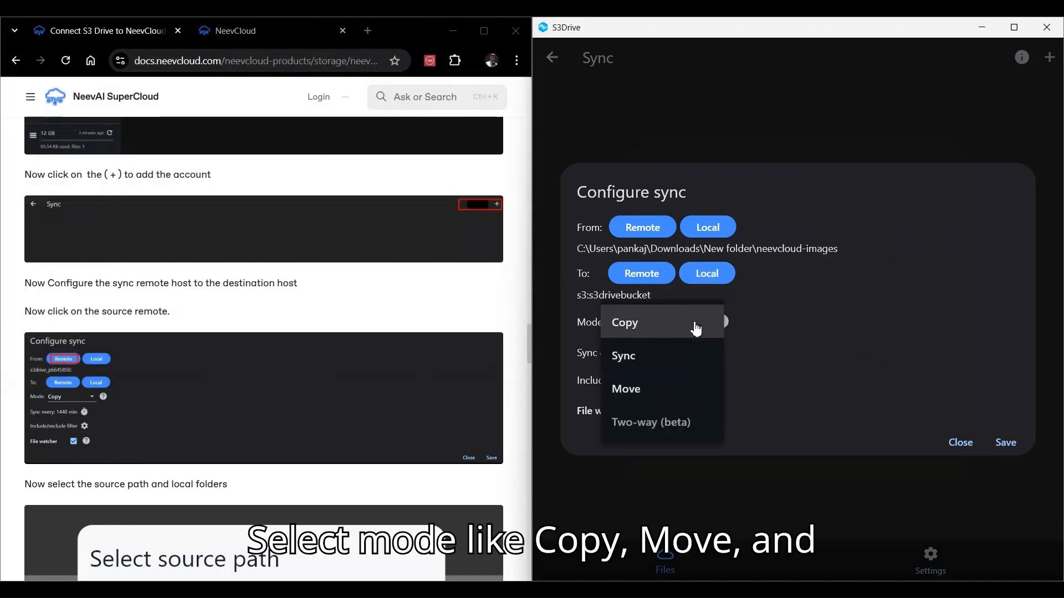
pyautogui.click(668, 323)
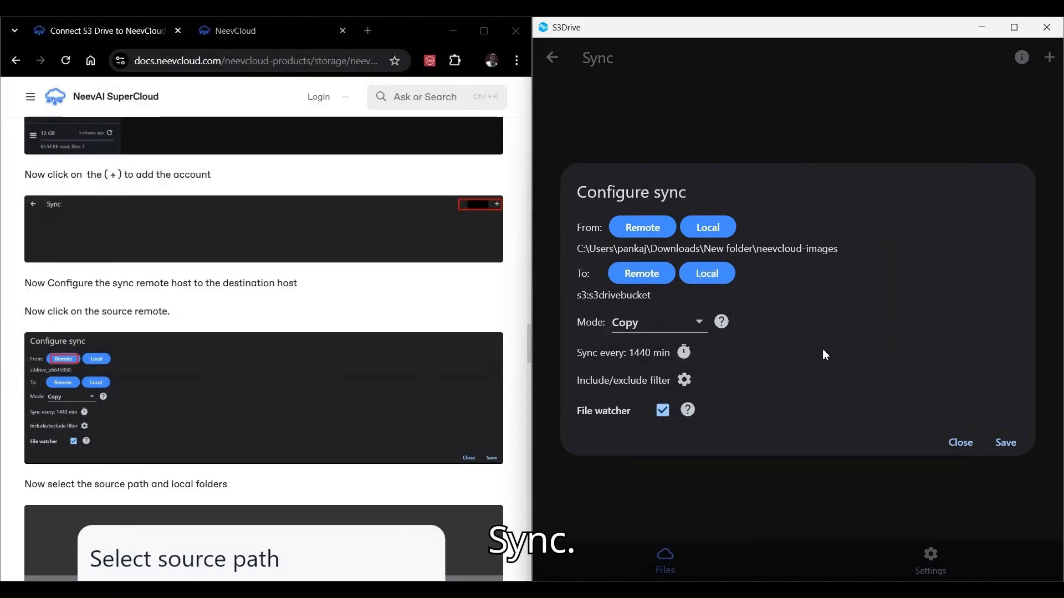
pyautogui.click(684, 352)
pyautogui.moveTo(797, 217); pyautogui.dragTo(817, 183)
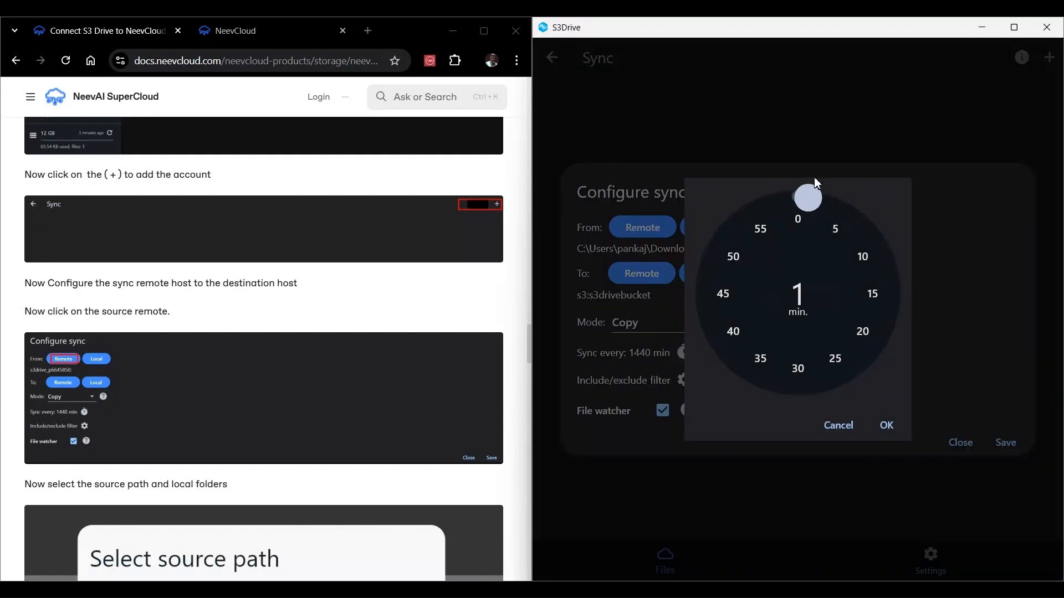
pyautogui.click(886, 425)
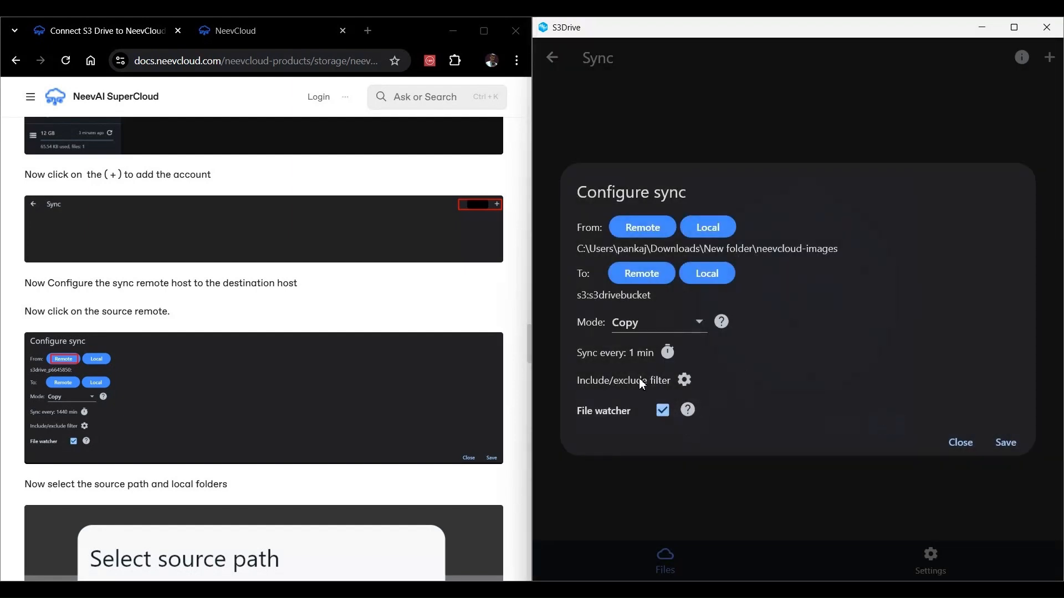
# Step: Save the sync configuration
pyautogui.click(1000, 442)
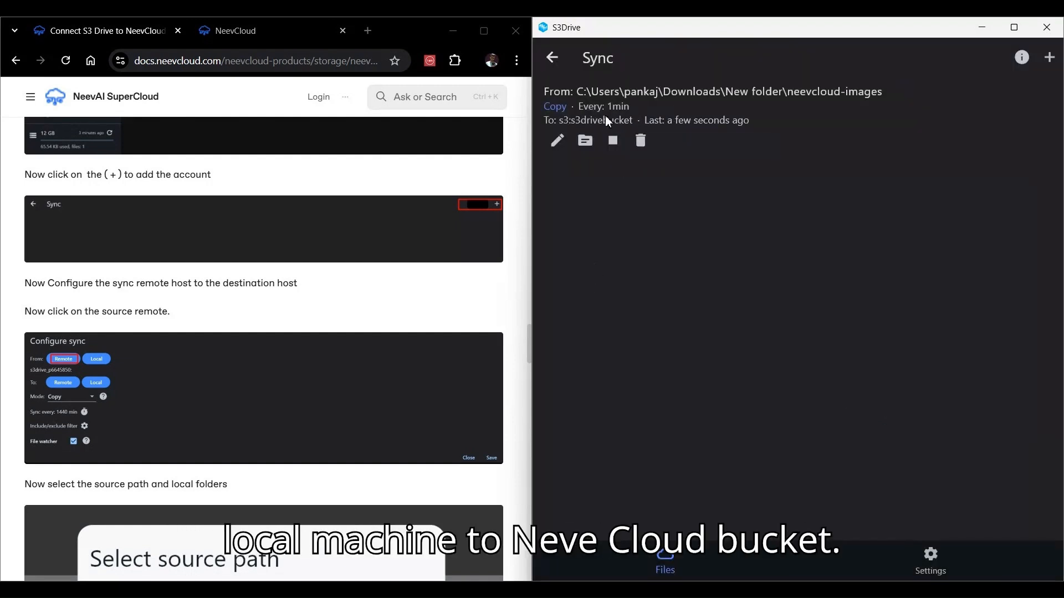
# Step: Read the remaining documentation steps about checking the sync result
pyautogui.scroll(-10, 332, 344)
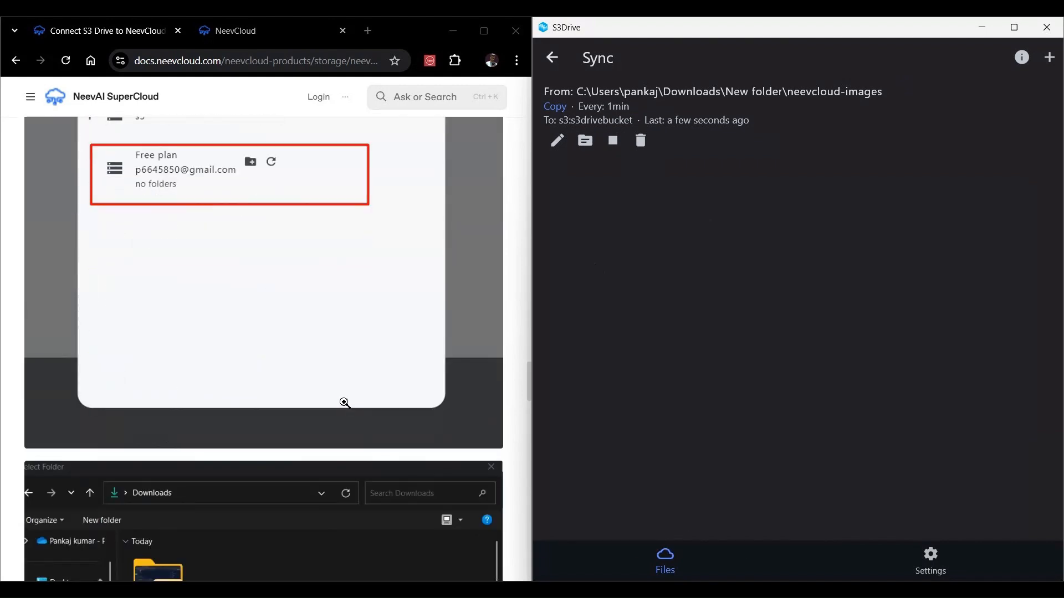
pyautogui.scroll(-6, 337, 422)
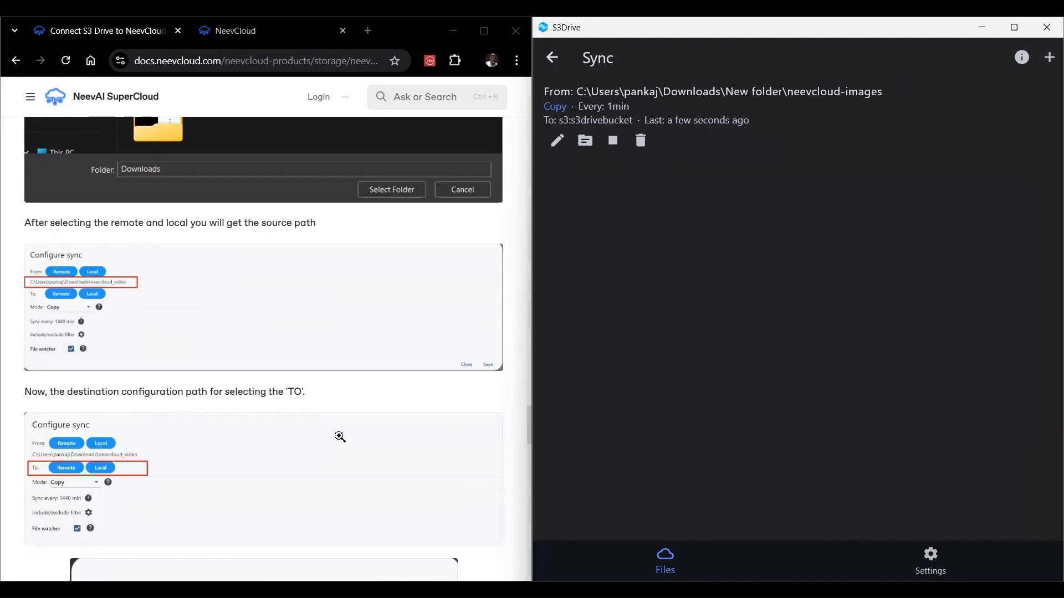
pyautogui.scroll(-10, 341, 439)
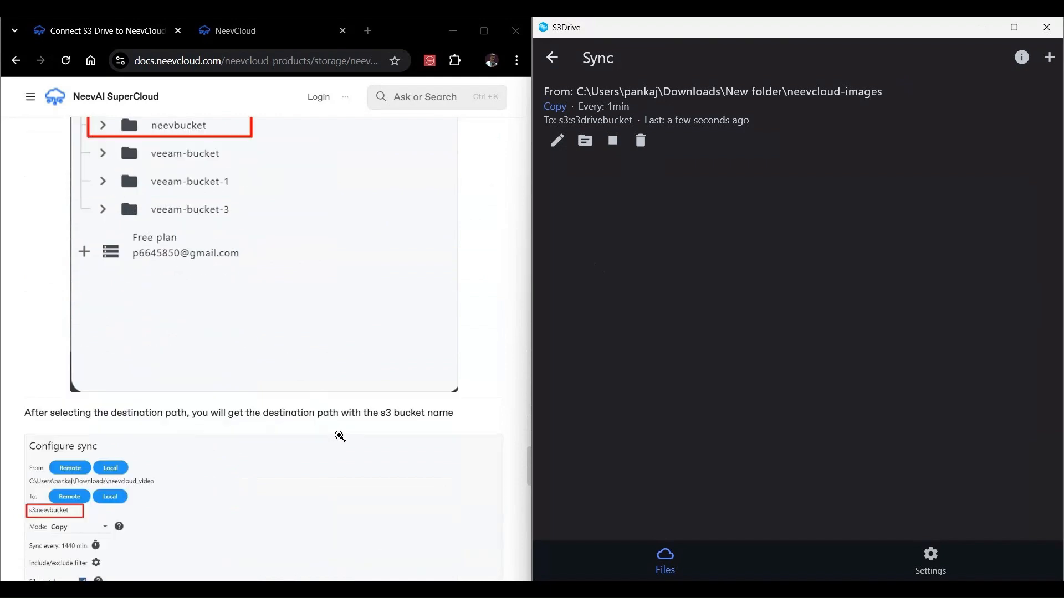
pyautogui.scroll(-1, 338, 437)
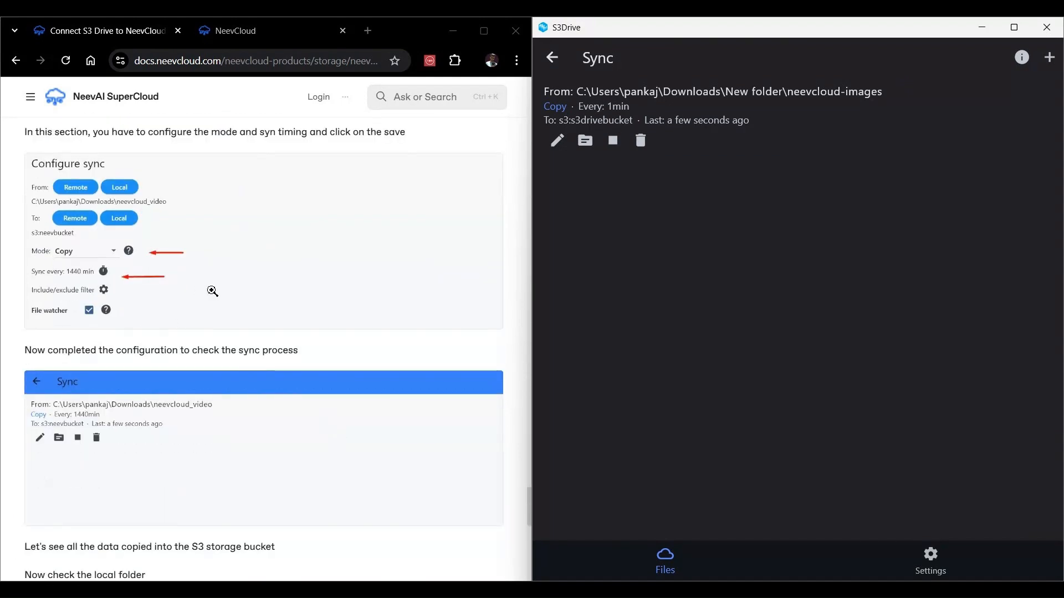
pyautogui.scroll(-2, 310, 383)
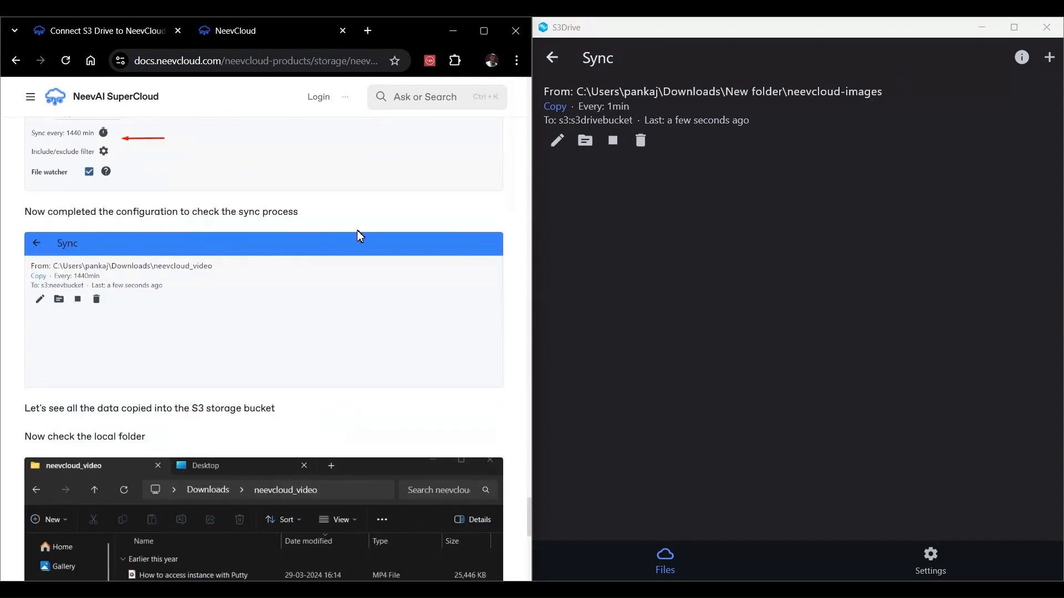
pyautogui.moveTo(300, 212); pyautogui.dragTo(31, 212)
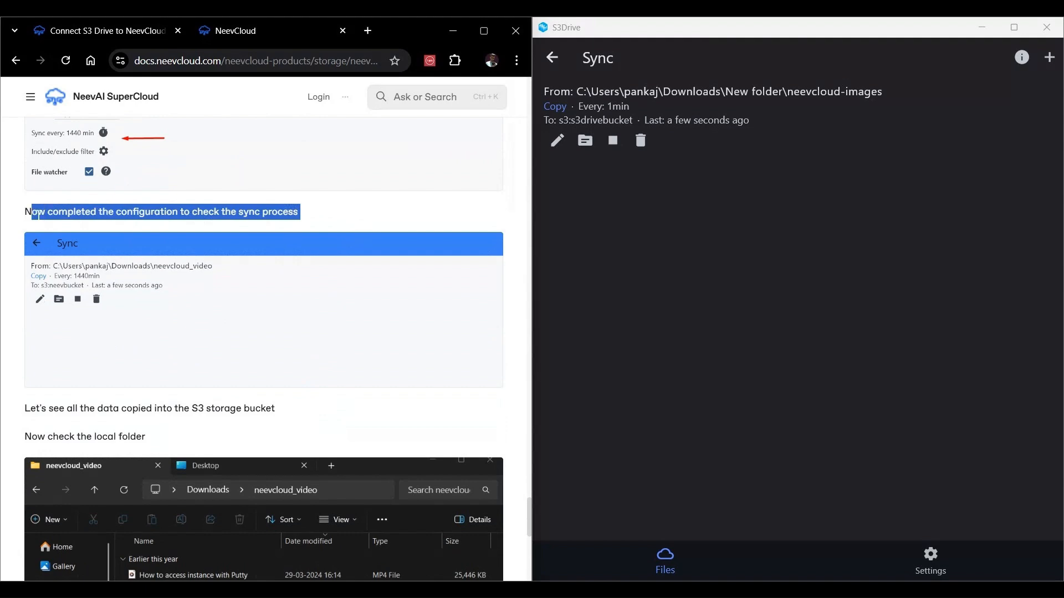
pyautogui.click(422, 416)
pyautogui.scroll(-3, 418, 410)
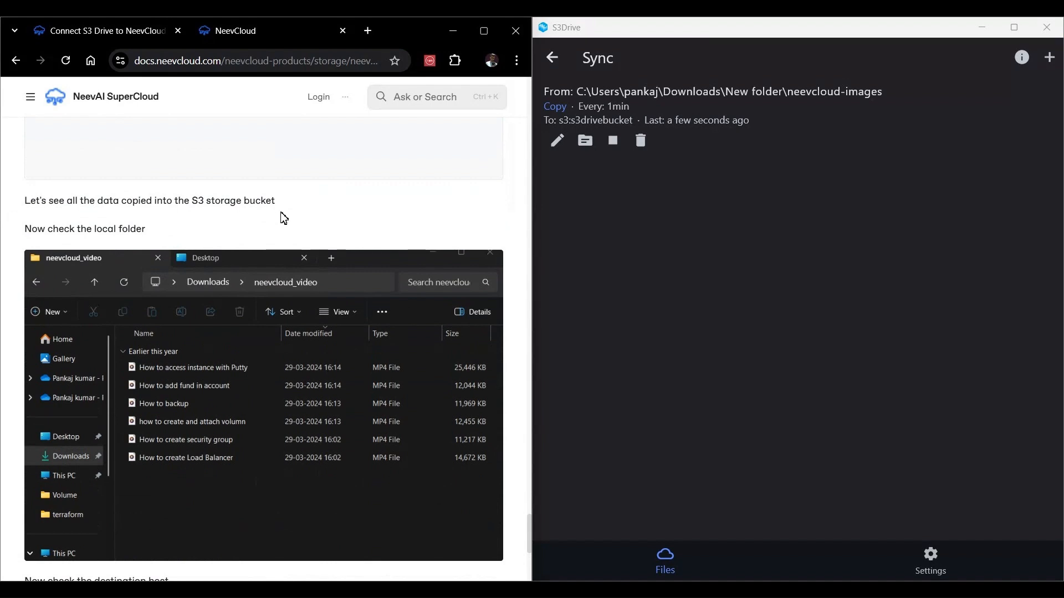
pyautogui.moveTo(284, 209); pyautogui.dragTo(24, 202)
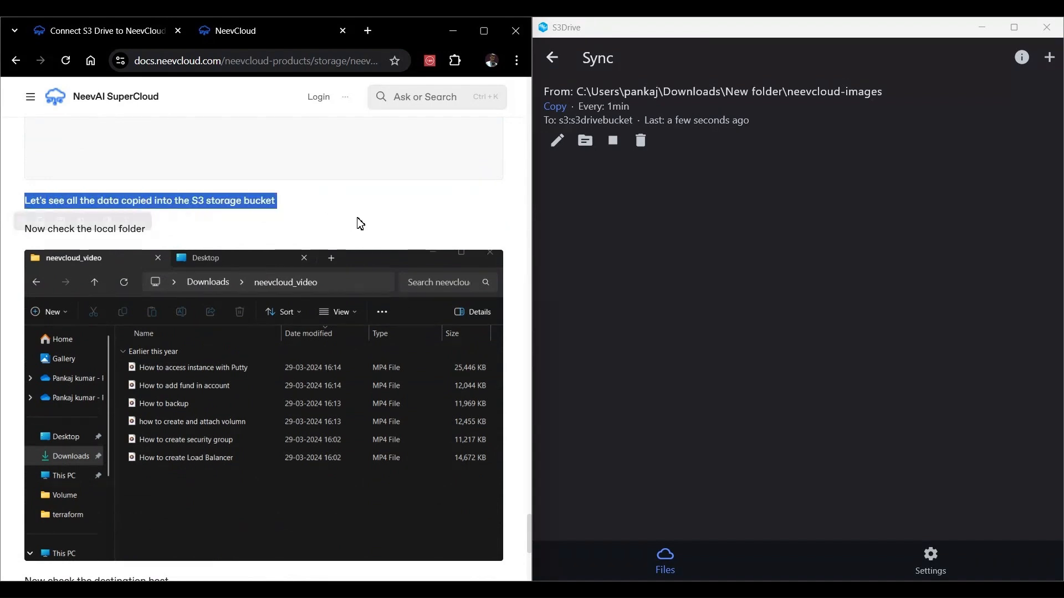
# Step: Open the local neevcloud-images folder in File Explorer to check its image files, then minimize it
pyautogui.click(440, 433)
pyautogui.click(532, 588)
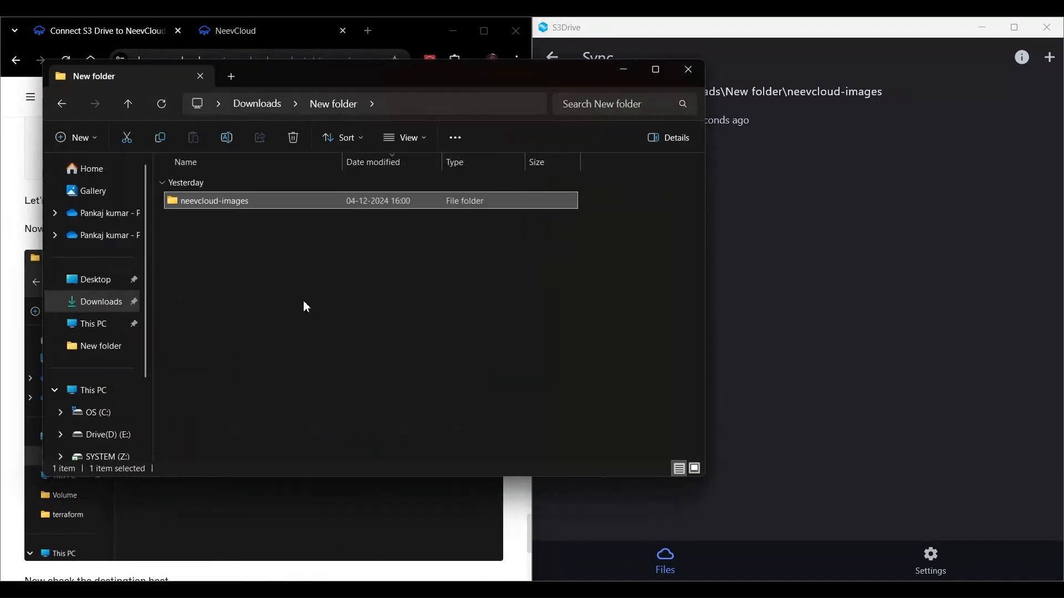
pyautogui.doubleClick(217, 208)
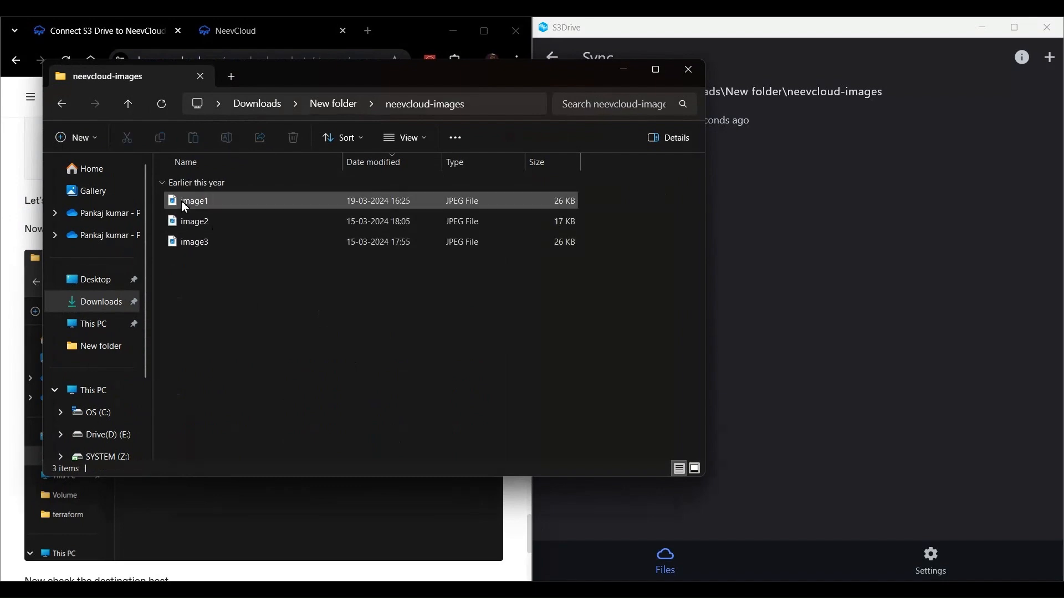
pyautogui.click(624, 70)
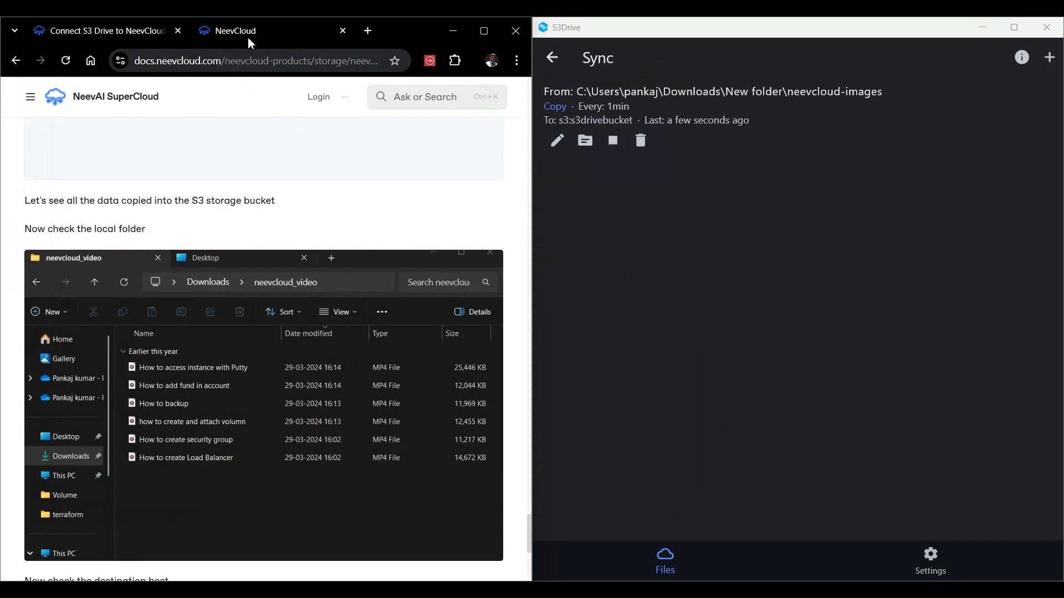
# Step: Open the s3drivebucket in the NeevCloud Object Storage page to view its files
pyautogui.click(248, 39)
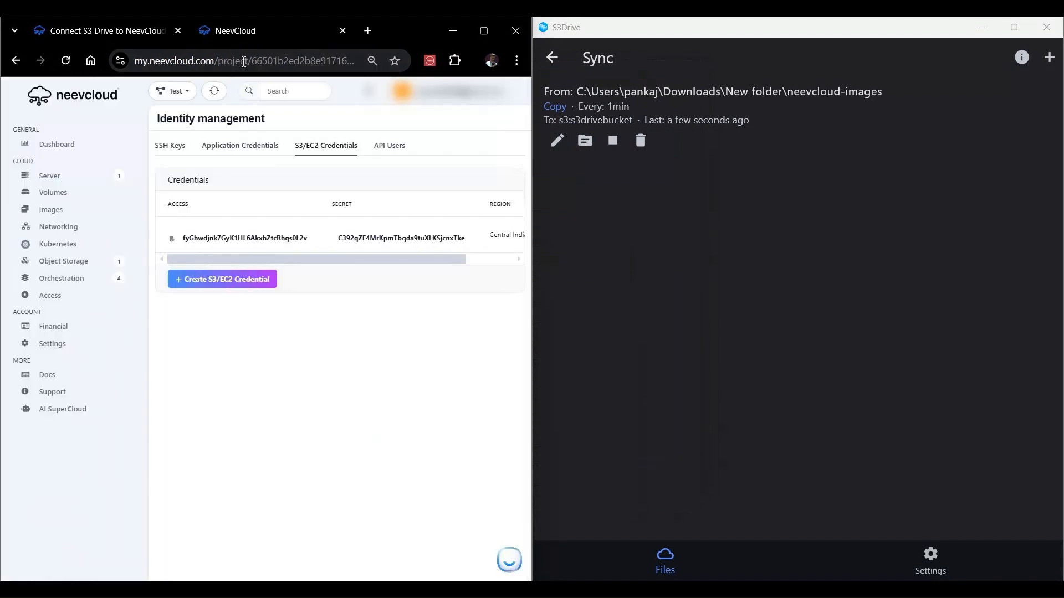
pyautogui.click(69, 261)
pyautogui.click(263, 201)
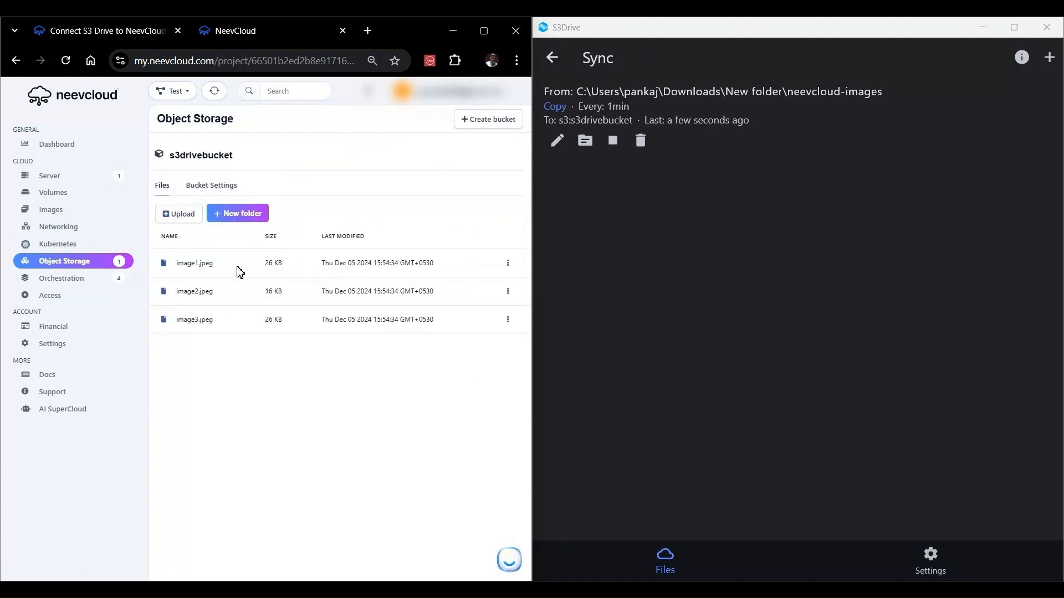
pyautogui.moveTo(230, 264); pyautogui.dragTo(164, 275)
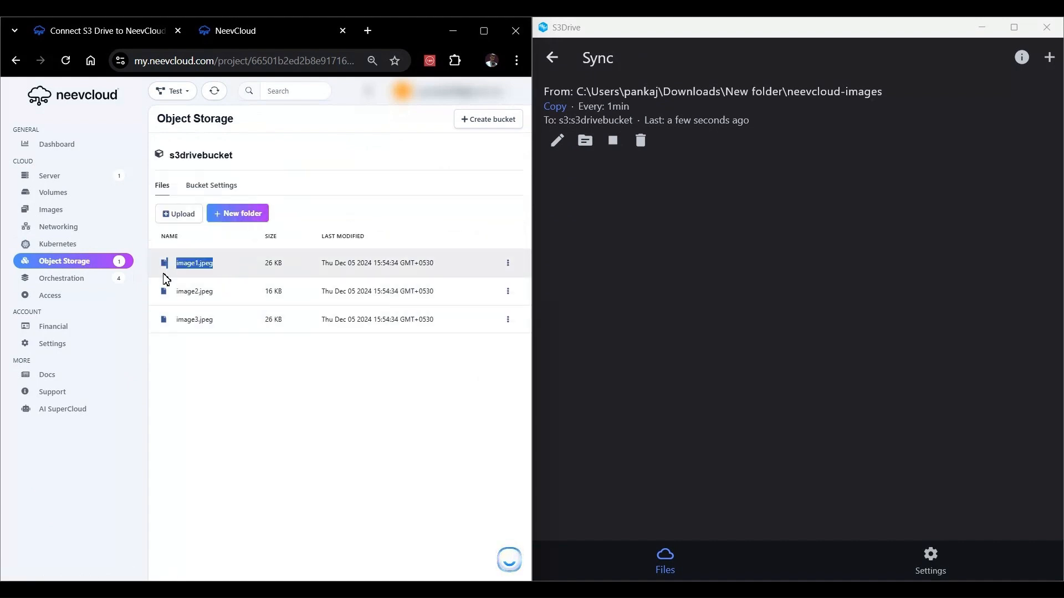
pyautogui.click(358, 409)
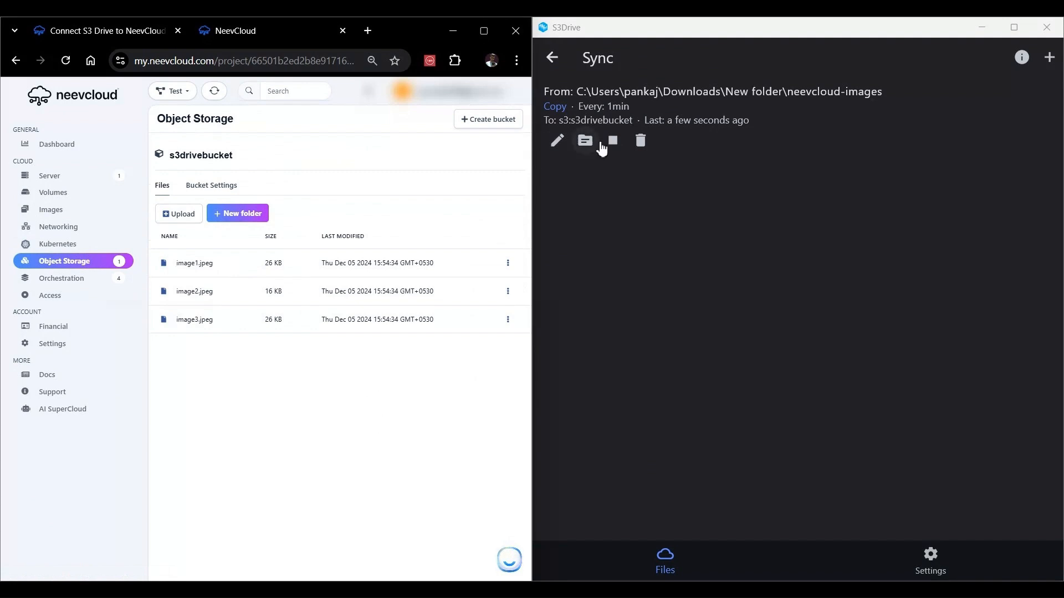
# Step: Browse the s3drivebucket files in S3 Drive and refresh the listing
pyautogui.click(673, 99)
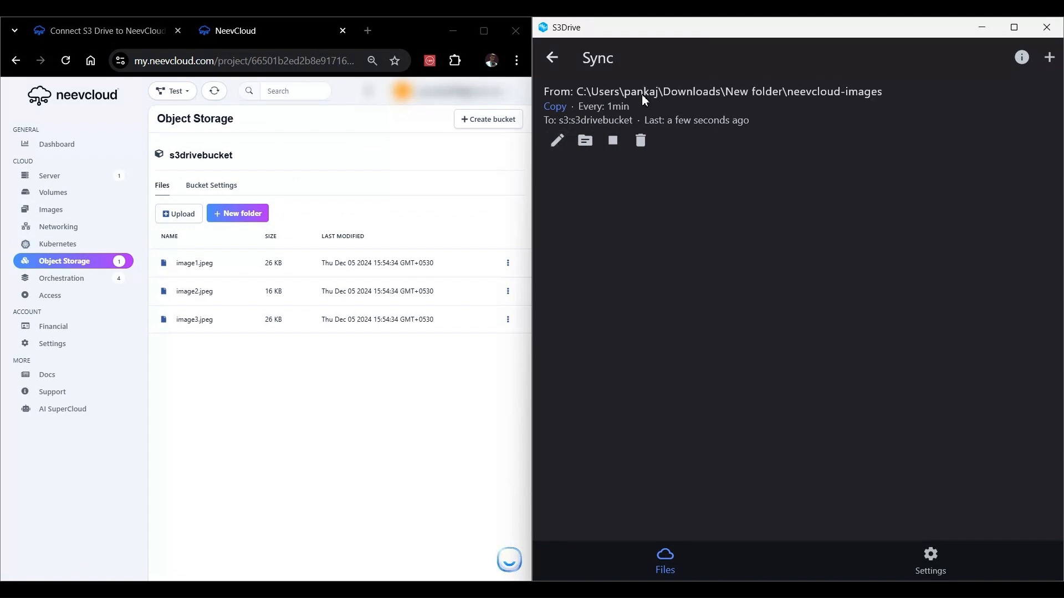
pyautogui.click(567, 65)
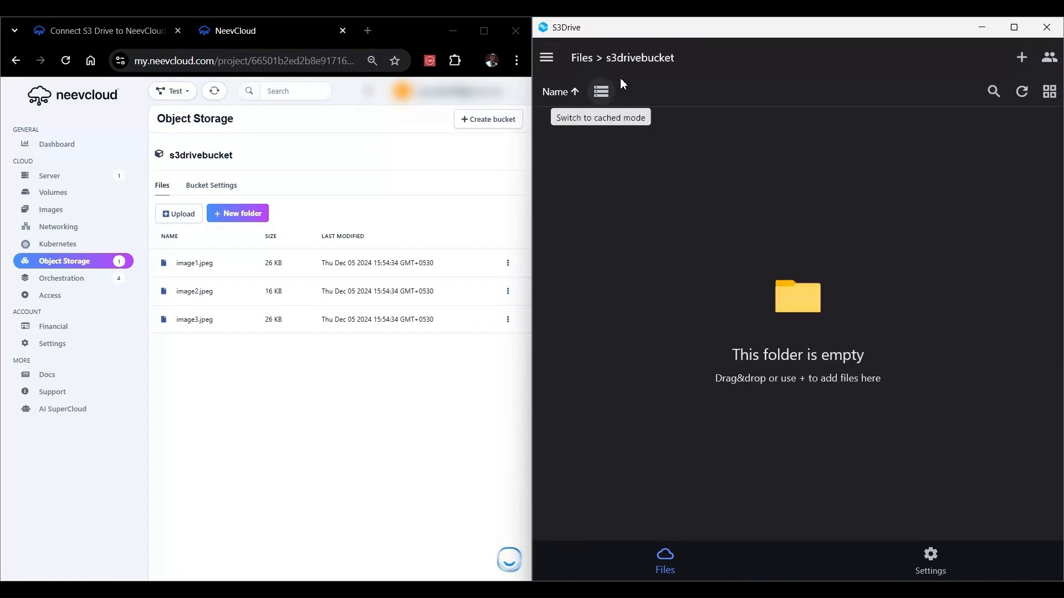
pyautogui.click(1023, 90)
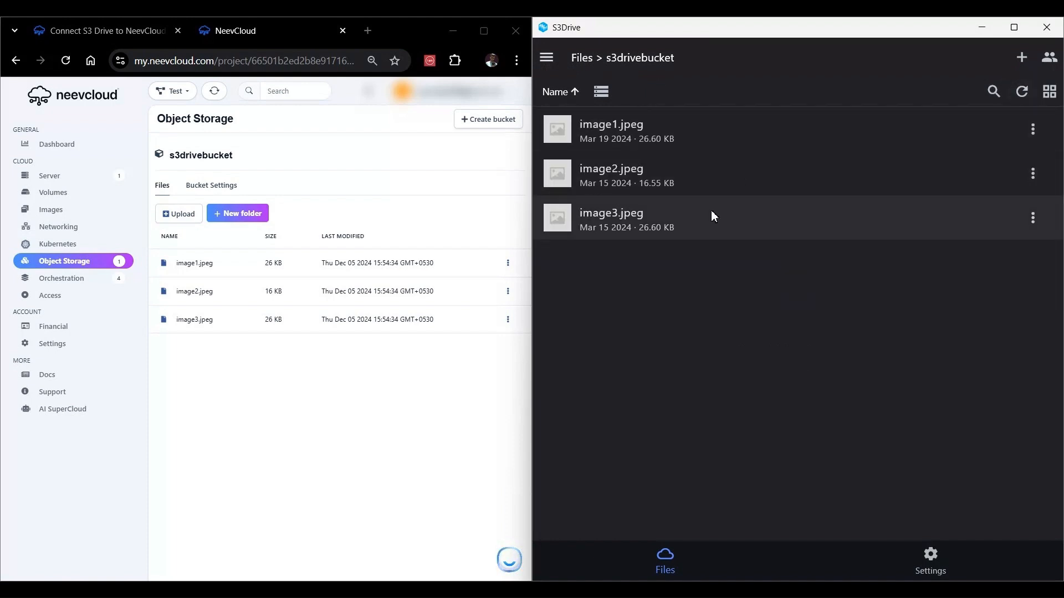